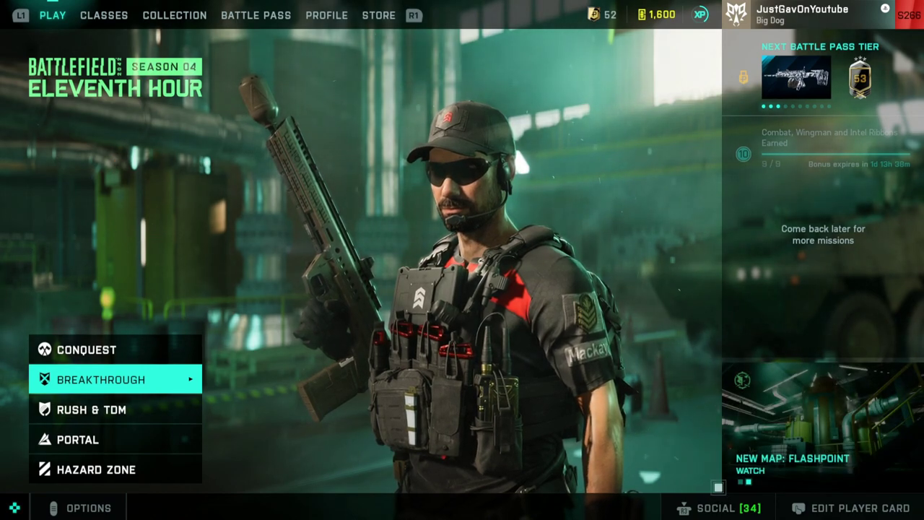
# Open the options to Display > Video and review Field of View 105 and Vehicle 3rd Person 88.
pyautogui.press('Escape')
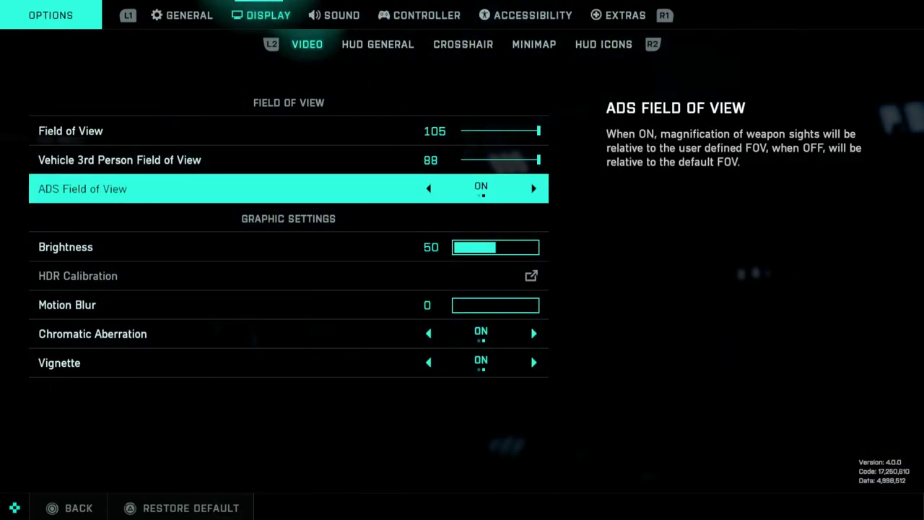
pyautogui.press('q')
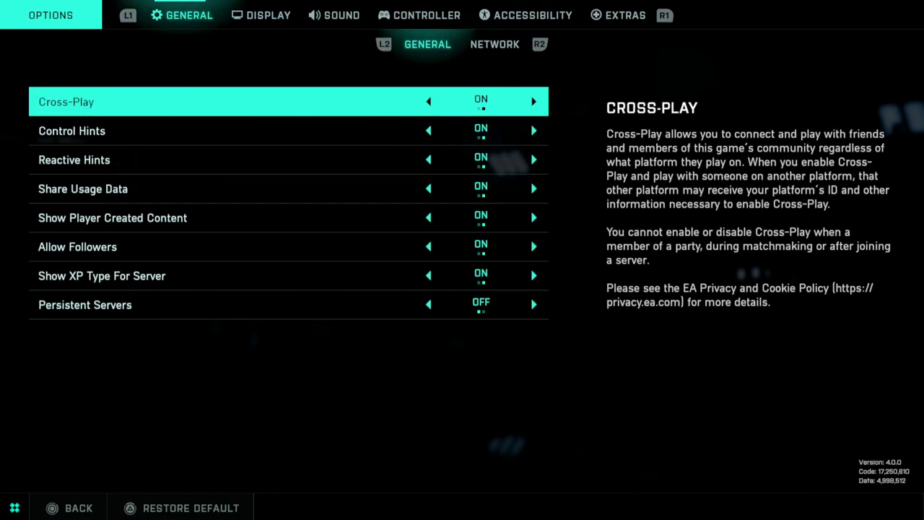
pyautogui.press('e')
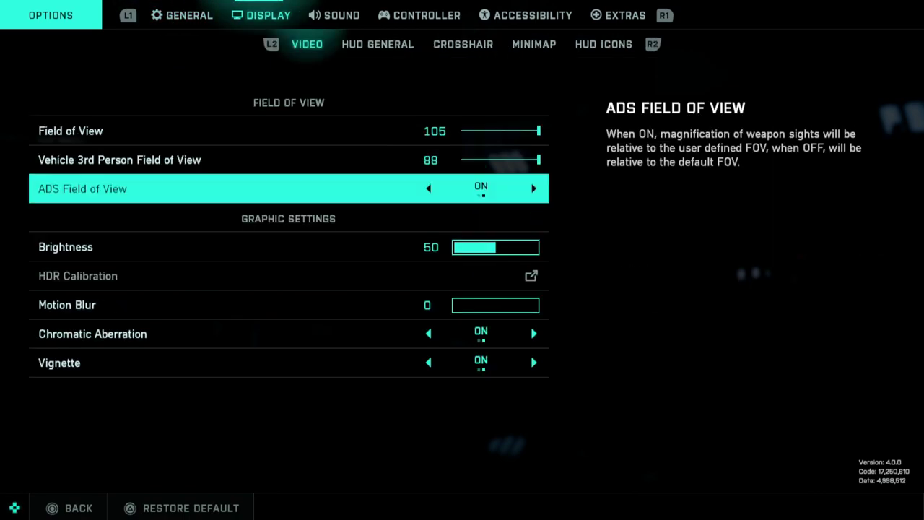
pyautogui.press('Up')
pyautogui.press('Up')
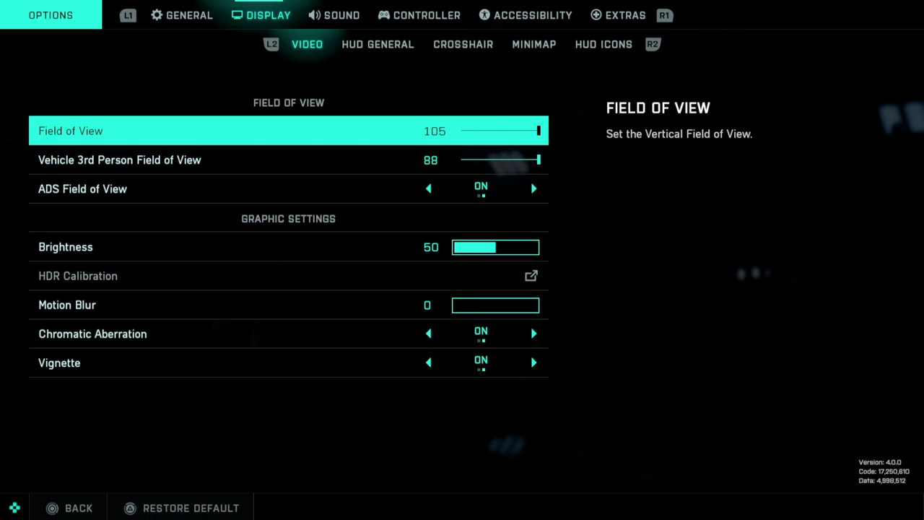
pyautogui.press('Down')
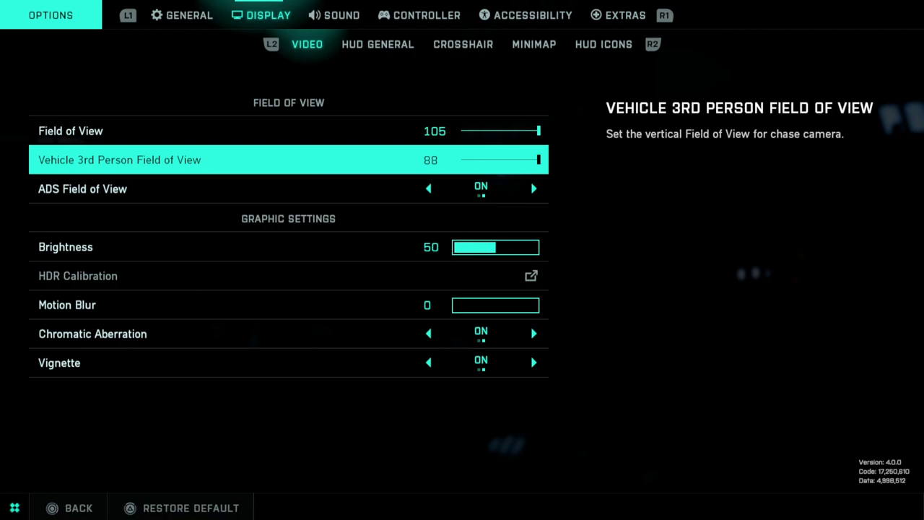
pyautogui.press('Down')
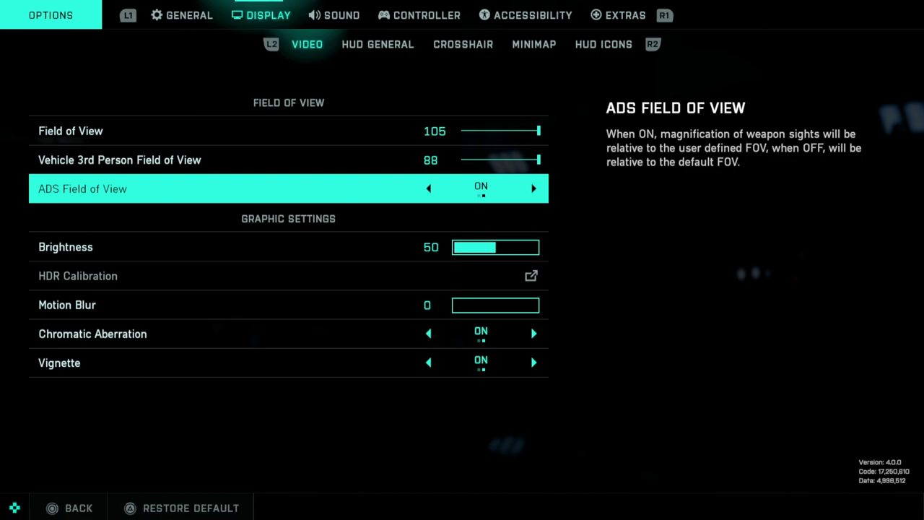
pyautogui.press('Up')
pyautogui.press('Up')
pyautogui.press('Down')
pyautogui.press('Down')
pyautogui.press('Up')
pyautogui.press('Up')
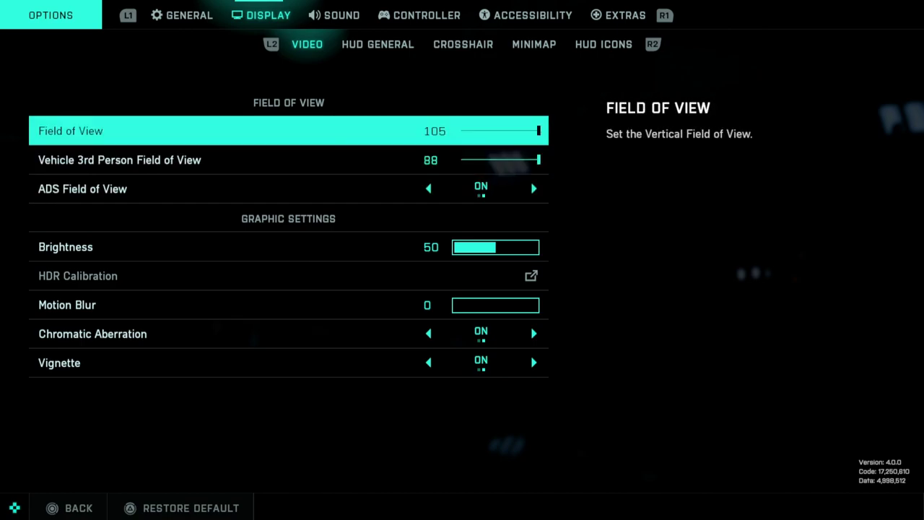
pyautogui.press('Down')
pyautogui.press('Down')
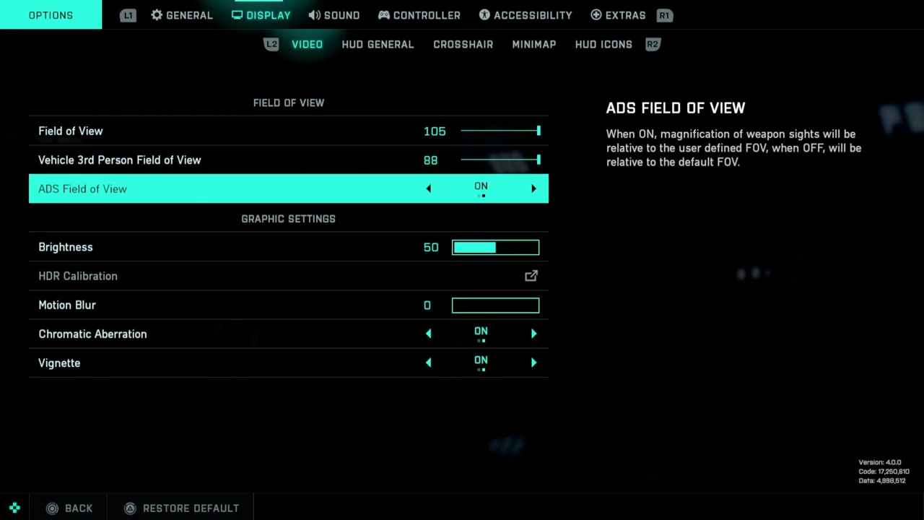
pyautogui.press('Up')
pyautogui.press('Up')
pyautogui.press('Down')
pyautogui.press('Down')
pyautogui.press('Up')
pyautogui.press('Up')
pyautogui.press('Down')
pyautogui.press('Down')
pyautogui.press('Up')
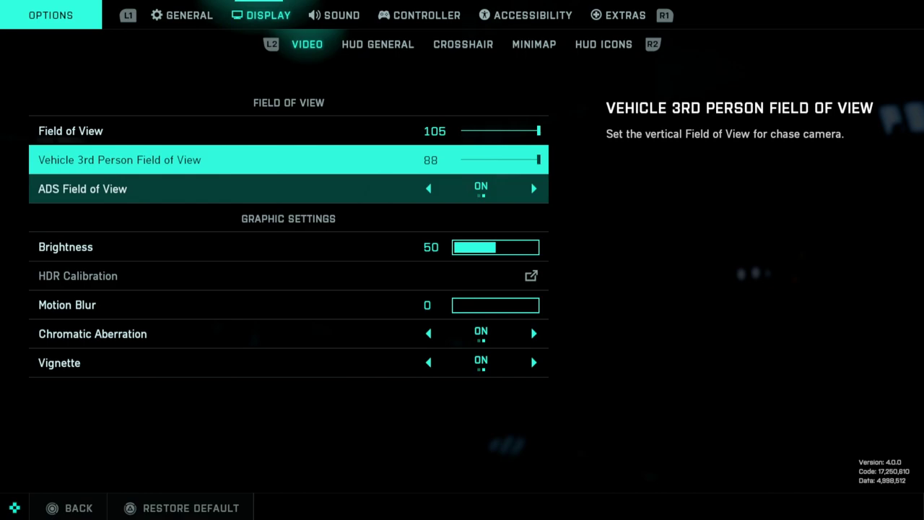
pyautogui.press('Up')
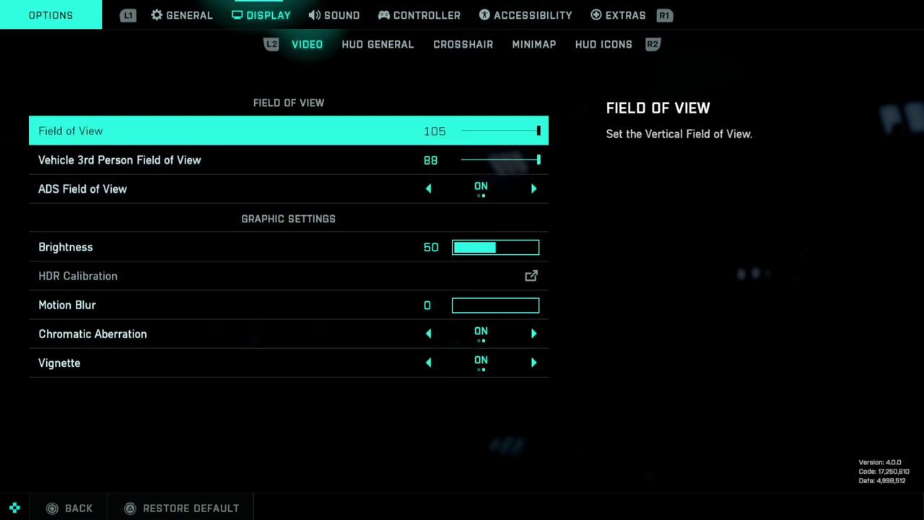
pyautogui.press('Down')
pyautogui.press('Down')
pyautogui.press('Up')
pyautogui.press('Up')
pyautogui.press('Down')
pyautogui.press('Down')
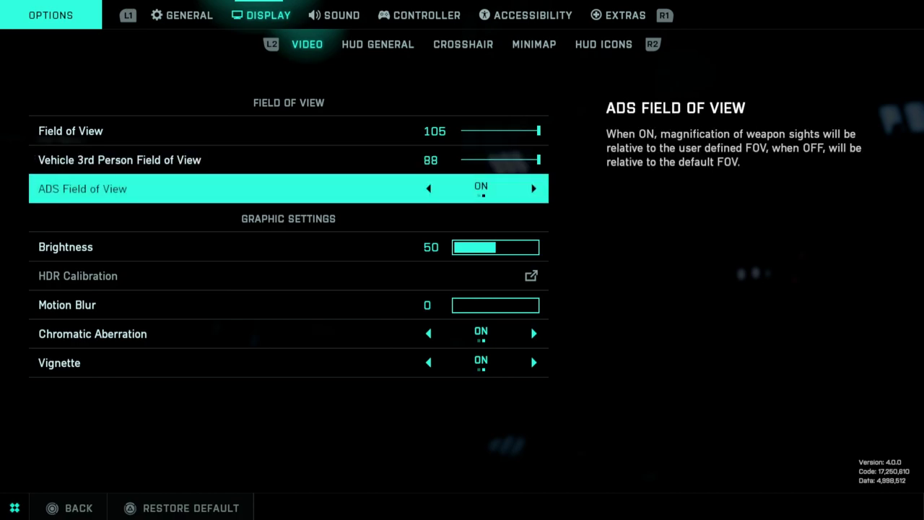
pyautogui.press('Up')
pyautogui.press('Up')
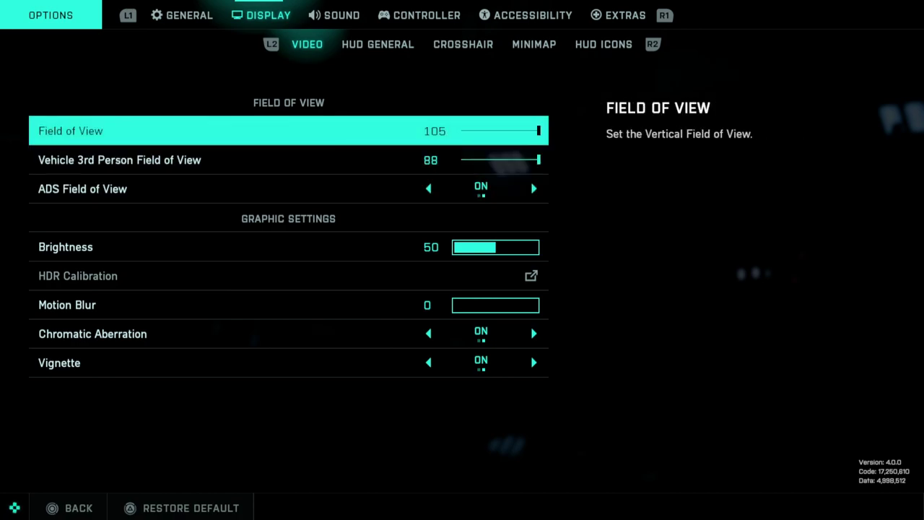
pyautogui.press('Down')
pyautogui.press('Down')
pyautogui.press('Up')
pyautogui.press('Up')
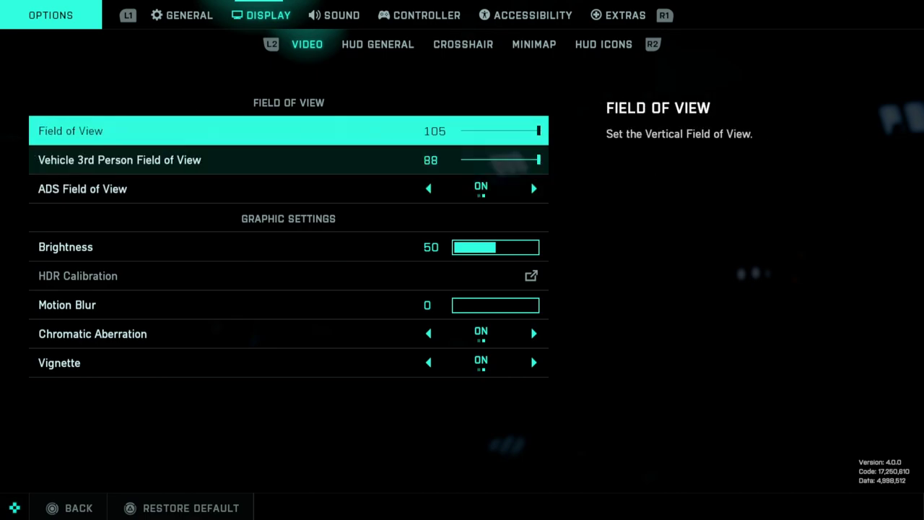
pyautogui.press('Down')
pyautogui.press('Down')
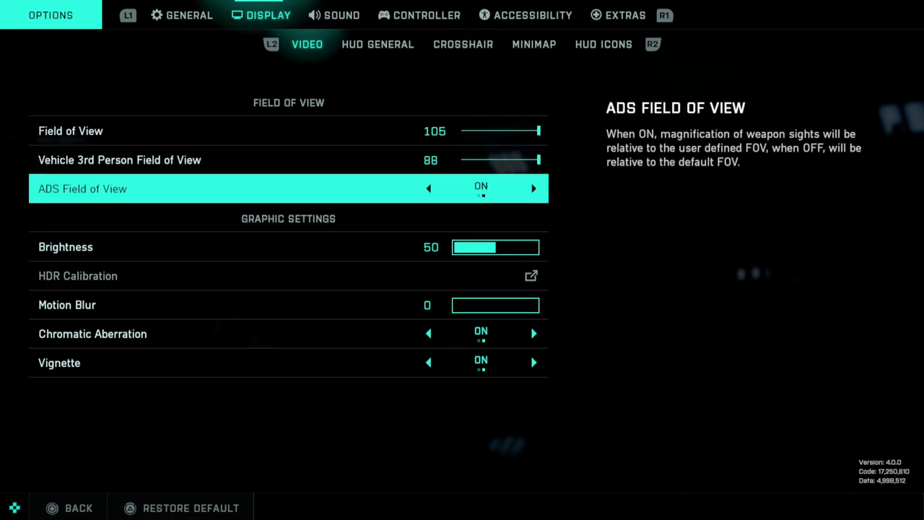
pyautogui.press('Up')
pyautogui.press('Up')
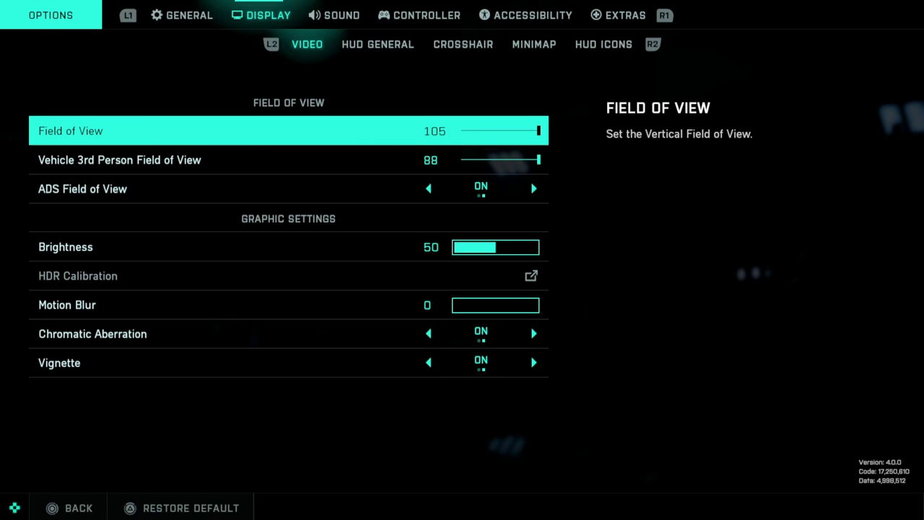
pyautogui.press('Down')
pyautogui.press('Down')
pyautogui.press('Up')
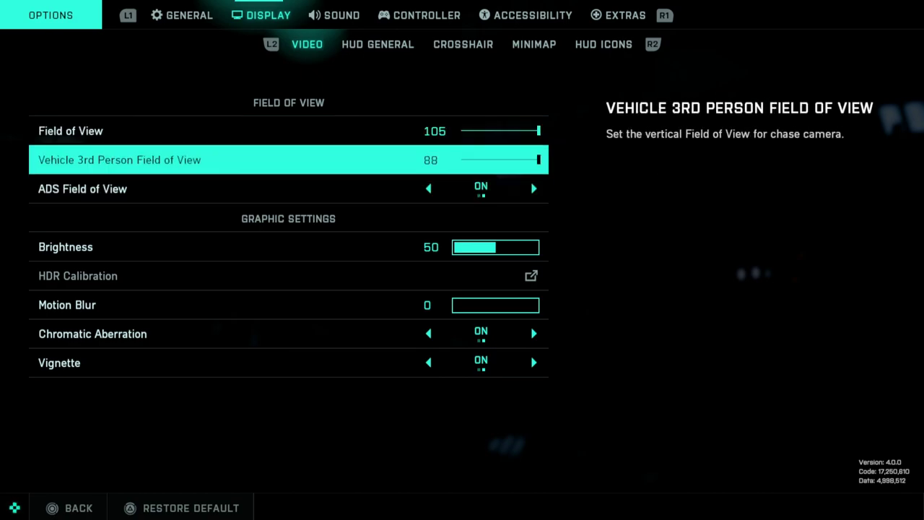
pyautogui.press('Up')
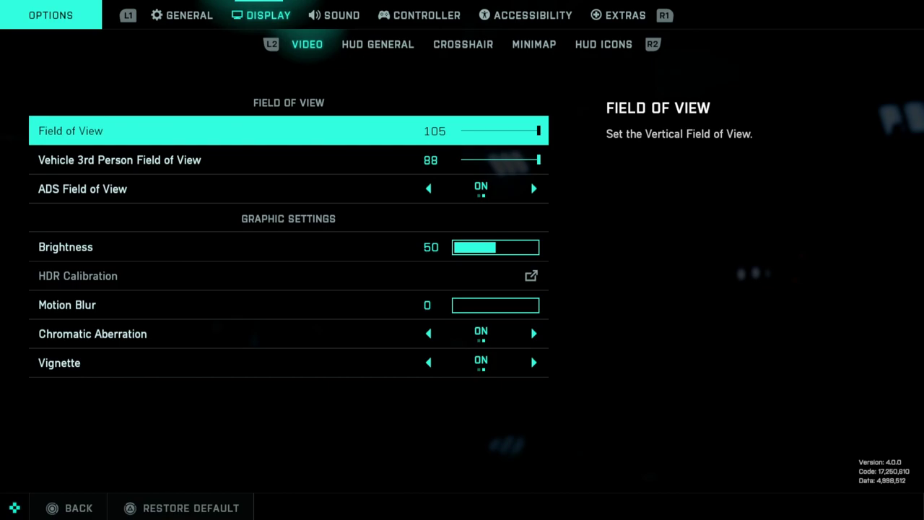
pyautogui.press('Down')
pyautogui.press('Down')
pyautogui.press('Up')
pyautogui.press('Up')
pyautogui.press('Down')
pyautogui.press('Down')
pyautogui.press('Up')
pyautogui.press('Up')
# Check Brightness and Motion Blur, then HUD General's Camera Shake Amount and Custom Friendly Color.
pyautogui.press('Down')
pyautogui.press('Down')
pyautogui.press('Down')
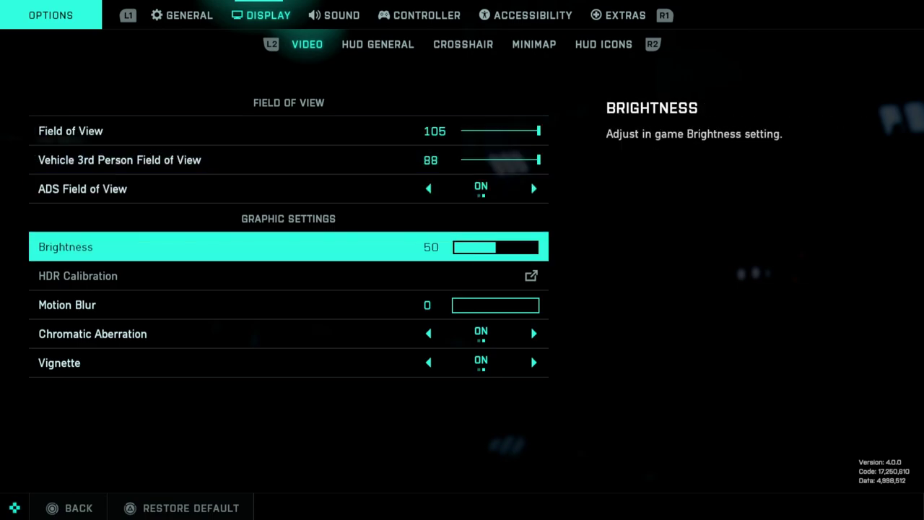
pyautogui.press('Down')
pyautogui.press('Down')
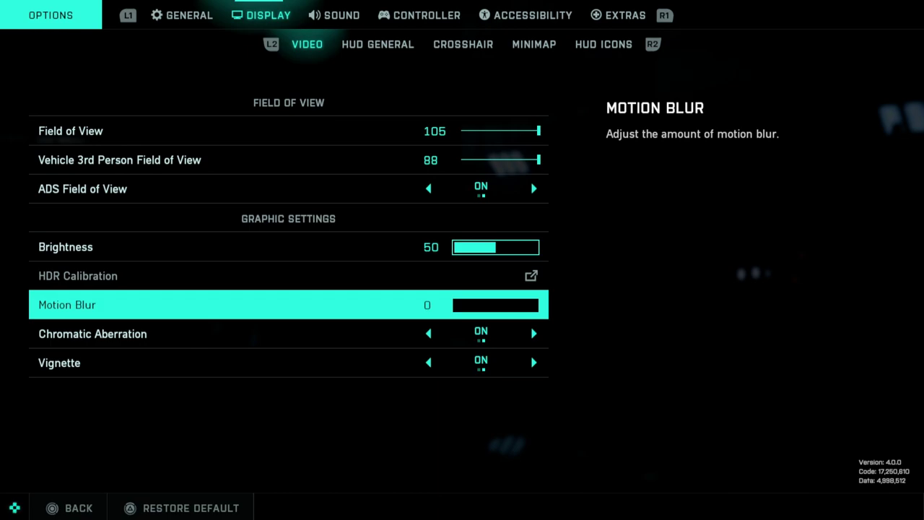
pyautogui.press('e')
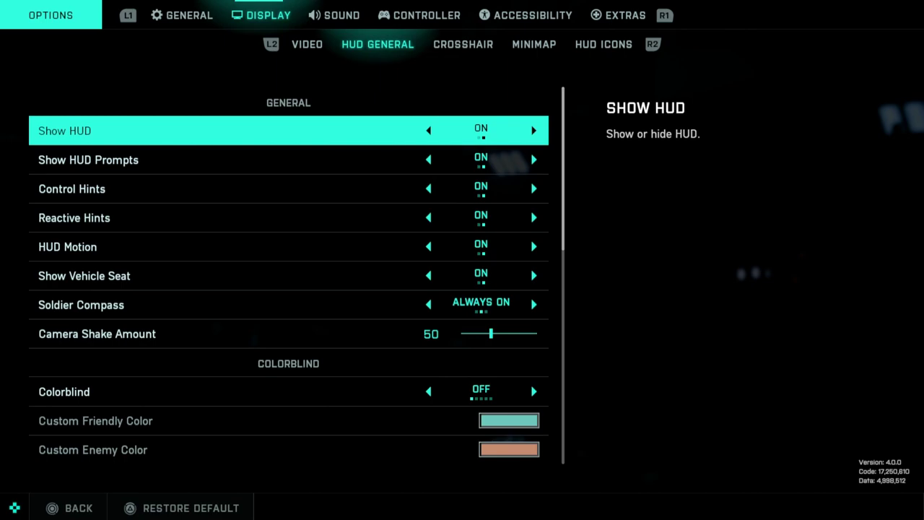
pyautogui.press('Down')
pyautogui.press('Down')
pyautogui.press('Down')
pyautogui.press('Down')
pyautogui.press('Down')
pyautogui.press('Down')
pyautogui.press('Down')
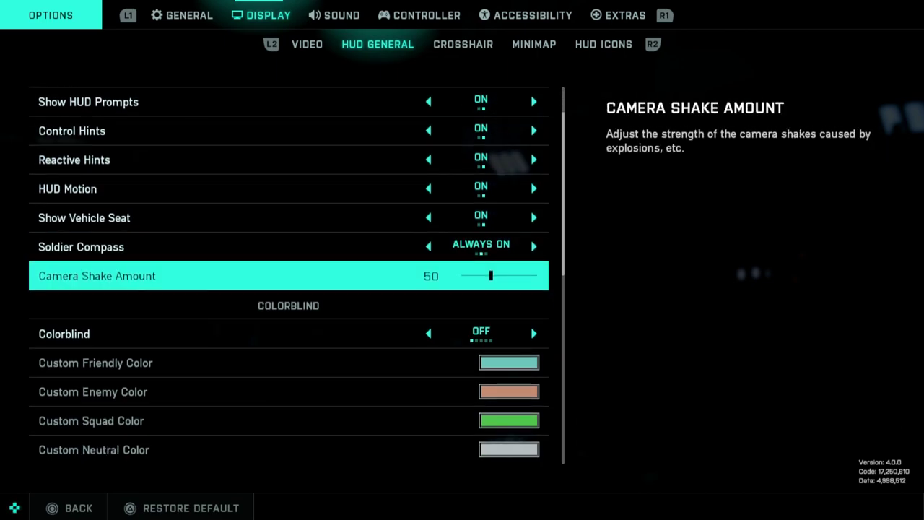
pyautogui.press('Up')
pyautogui.press('Up')
pyautogui.press('Up')
pyautogui.press('Up')
pyautogui.press('Down')
pyautogui.press('Down')
pyautogui.press('Down')
pyautogui.press('Down')
pyautogui.press('Down')
pyautogui.press('Down')
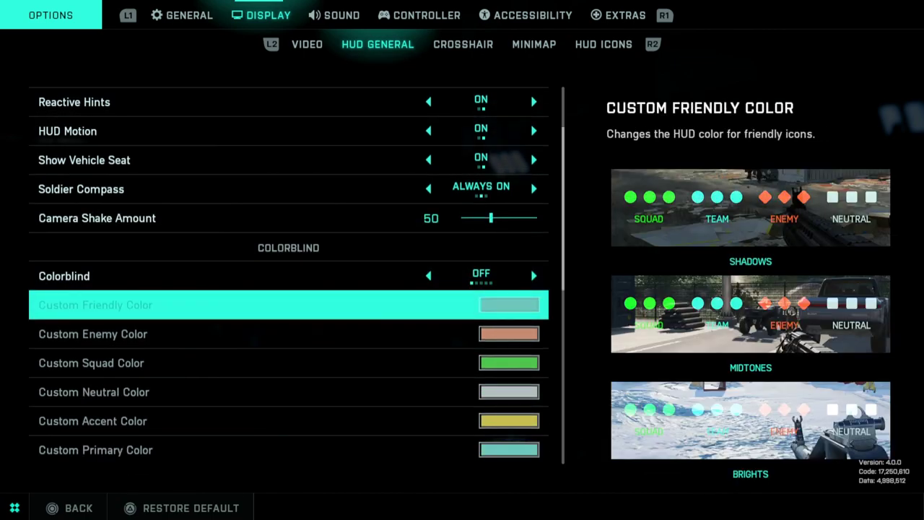
# Scroll HUD General past Chat Log Visibility to the HUD scaling values and Personal Log Scale.
pyautogui.press('Down')
pyautogui.press('Down')
pyautogui.press('Down')
pyautogui.press('Down')
pyautogui.press('Down')
pyautogui.press('Down')
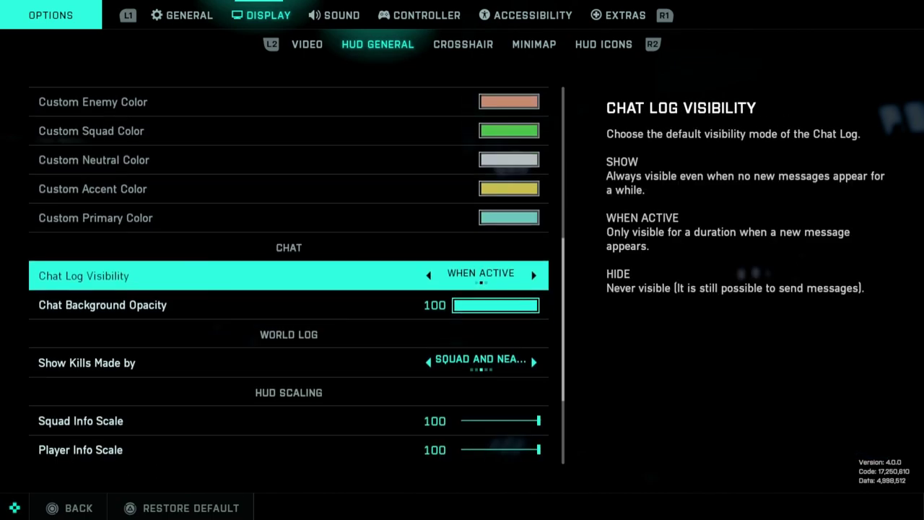
pyautogui.press('Down')
pyautogui.press('Down')
pyautogui.press('Down')
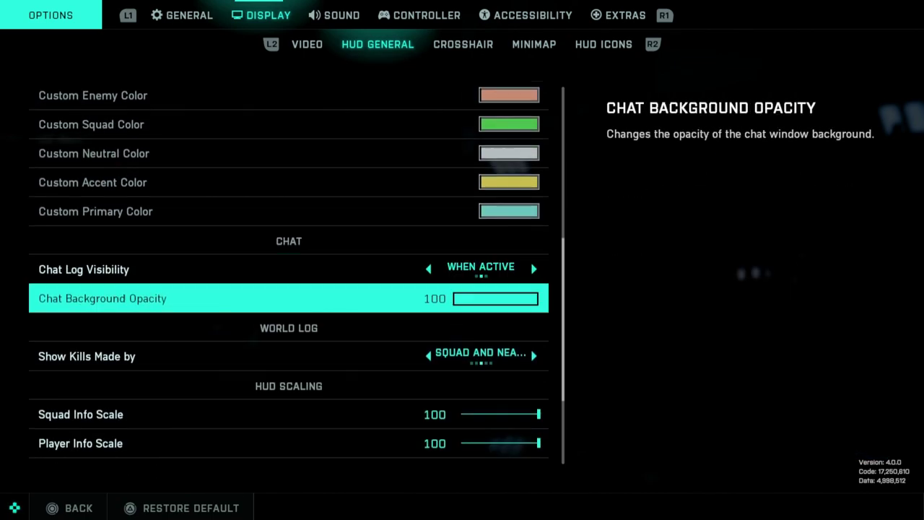
pyautogui.press('Down')
pyautogui.press('Down')
pyautogui.press('Down')
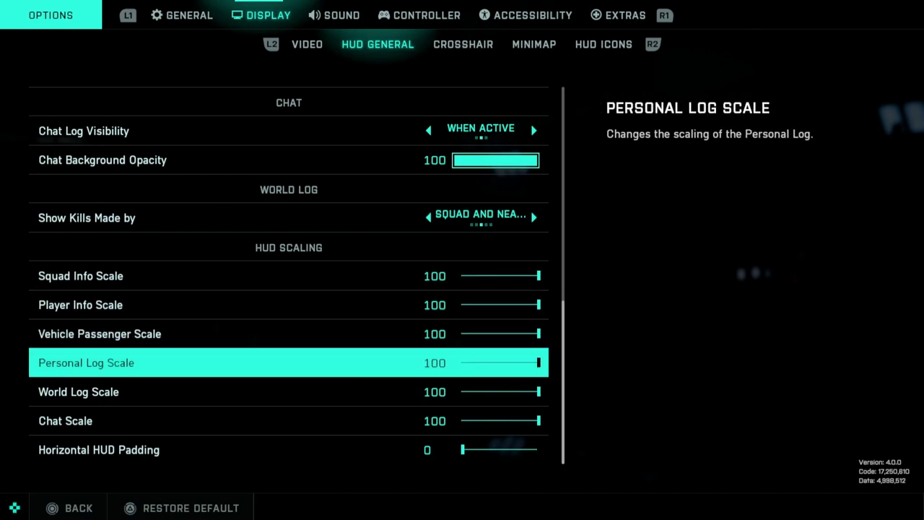
pyautogui.press('Up')
pyautogui.press('Up')
pyautogui.press('Down')
pyautogui.press('Down')
pyautogui.press('Down')
# Review the Crosshair display options down to Hit Color and Headshot Color.
pyautogui.press('e')
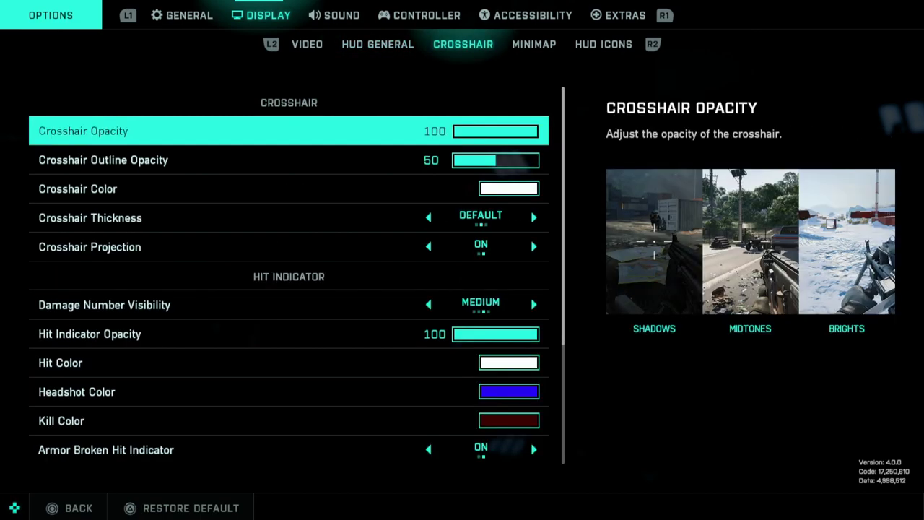
pyautogui.press('Down')
pyautogui.press('Down')
pyautogui.press('Down')
pyautogui.press('Down')
pyautogui.press('Down')
pyautogui.press('Down')
pyautogui.press('Down')
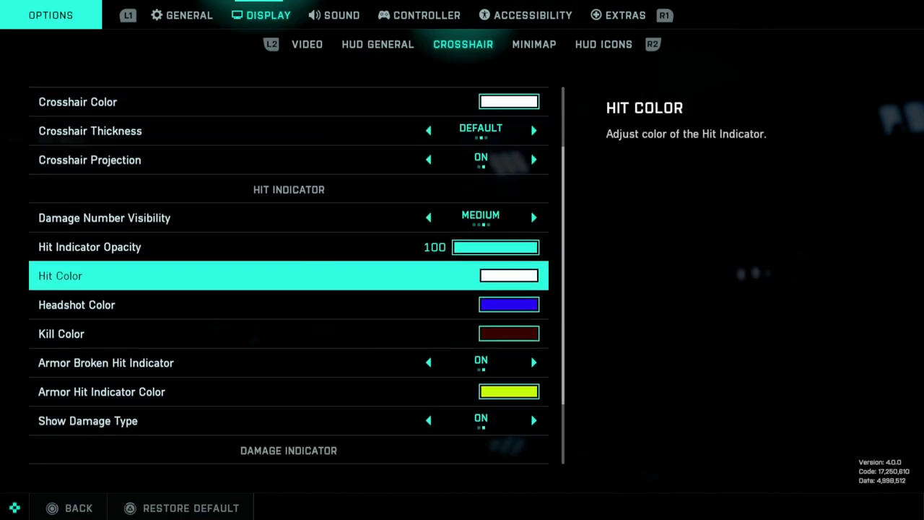
pyautogui.press('Down')
pyautogui.press('Down')
pyautogui.press('Down')
pyautogui.press('Down')
pyautogui.press('Down')
pyautogui.press('Down')
pyautogui.press('Down')
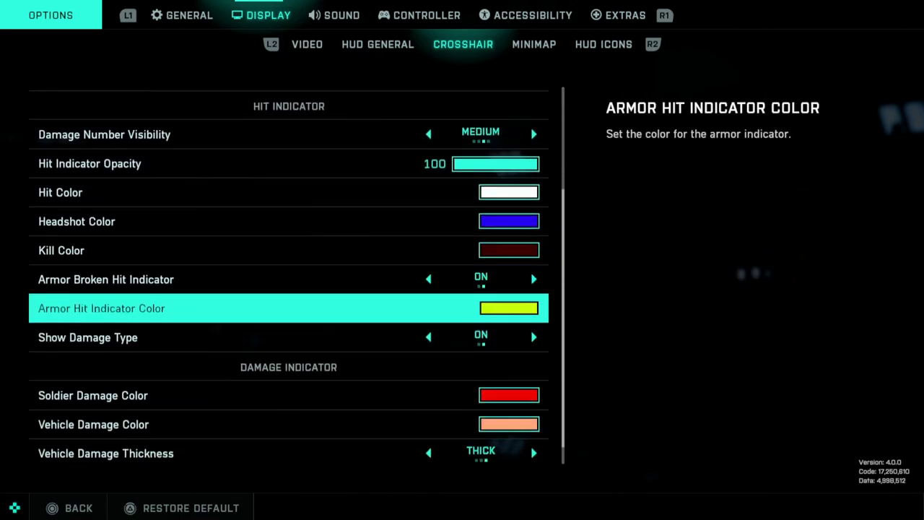
# Review the Minimap options: icon scaling, Far Minimap View Distance, Bigmap and Minimap Background Opacity.
pyautogui.press('e')
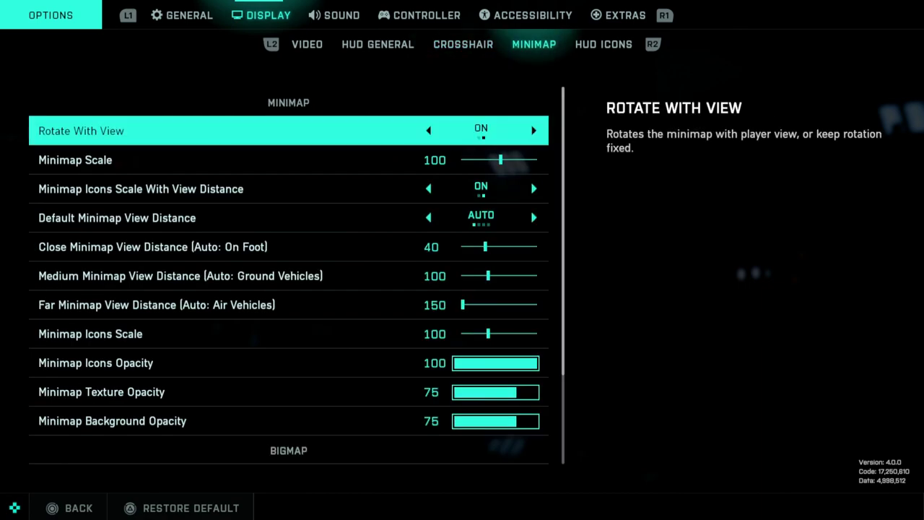
pyautogui.press('Down')
pyautogui.press('Down')
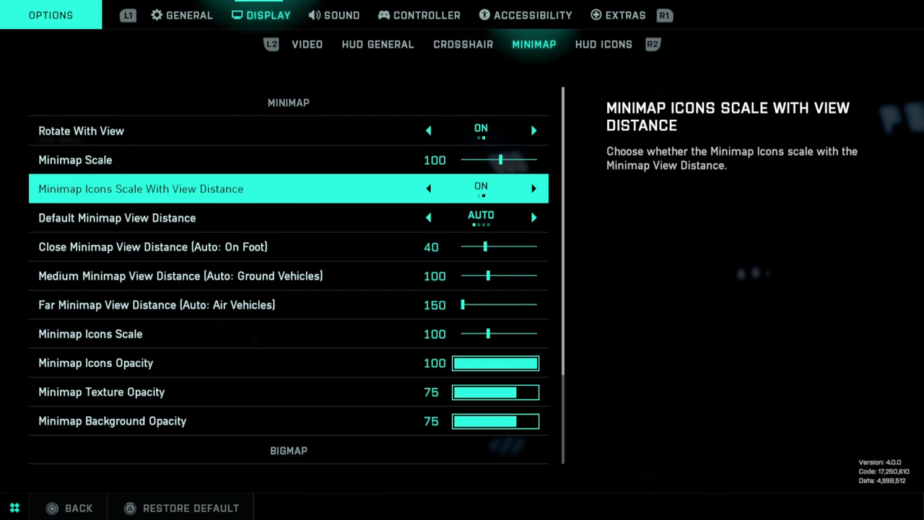
pyautogui.press('Up')
pyautogui.press('Up')
pyautogui.press('Down')
pyautogui.press('Down')
pyautogui.press('Down')
pyautogui.press('Down')
pyautogui.press('Down')
pyautogui.press('Down')
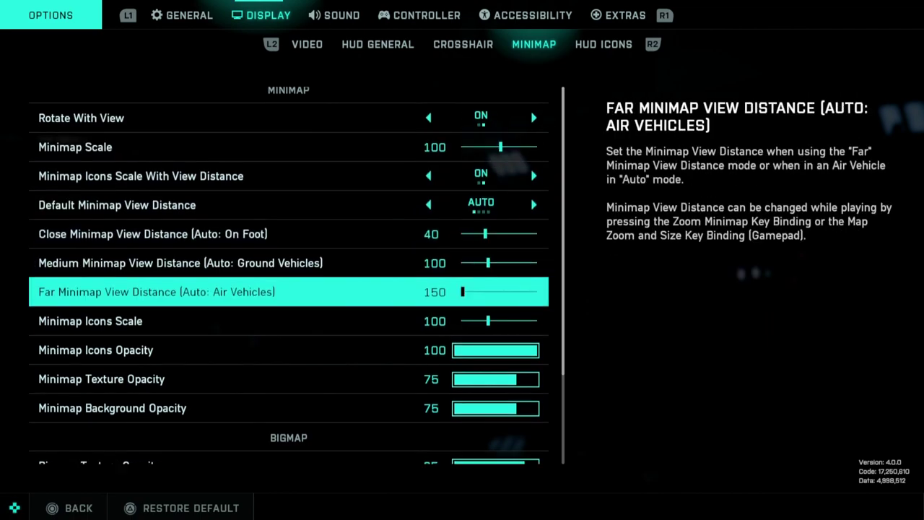
pyautogui.press('Down')
pyautogui.press('Down')
pyautogui.press('Up')
pyautogui.press('Down')
pyautogui.press('Down')
pyautogui.press('Down')
pyautogui.press('Down')
pyautogui.press('Down')
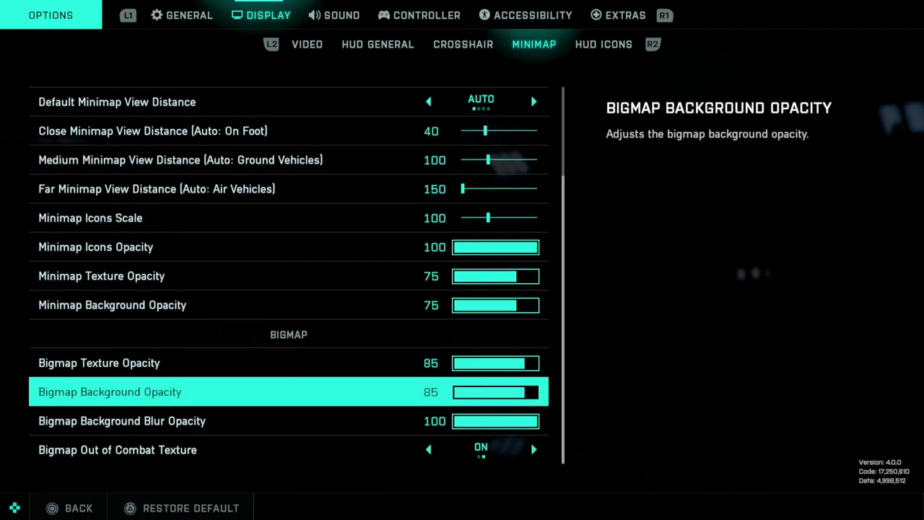
pyautogui.press('Up')
pyautogui.press('Up')
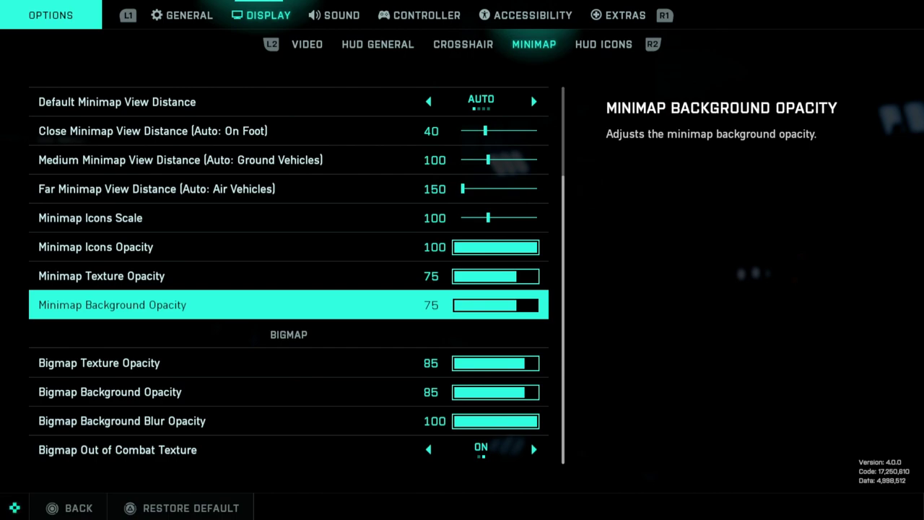
# Move to Sound > Audio and check Music Volume and Sound Effects Volume.
pyautogui.press('e')
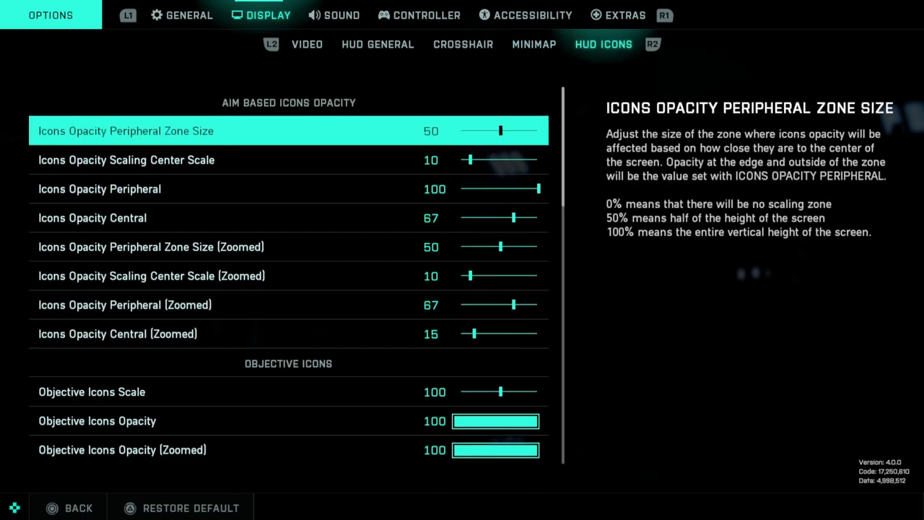
pyautogui.press('q')
pyautogui.press('e')
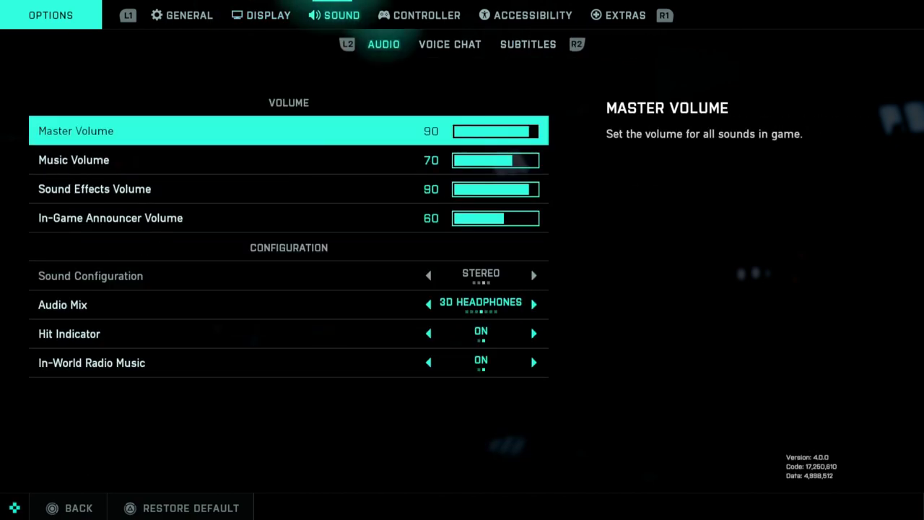
pyautogui.click(216, 160)
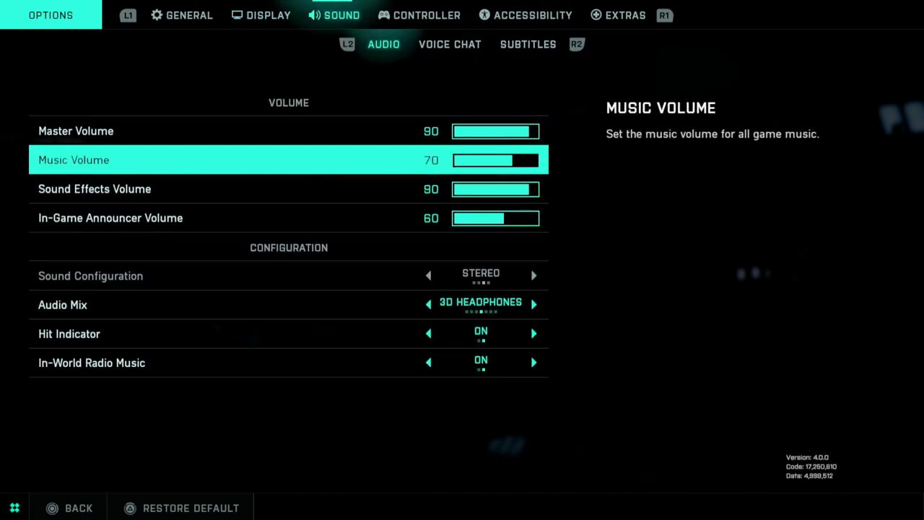
pyautogui.click(217, 188)
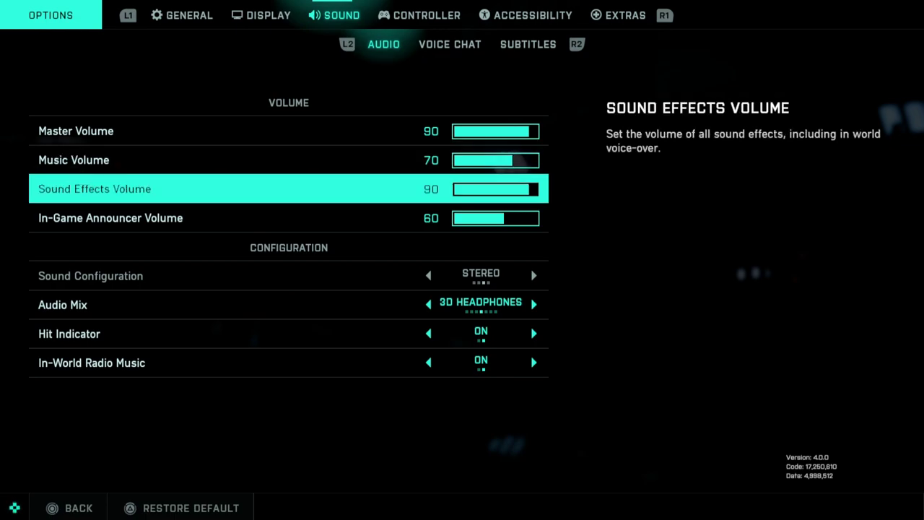
pyautogui.press('Down')
pyautogui.press('Up')
# Browse the volume rows to In-Game Announcer and Audio Mix, then view Voice Chat and Subtitles.
pyautogui.press('Up')
pyautogui.press('Up')
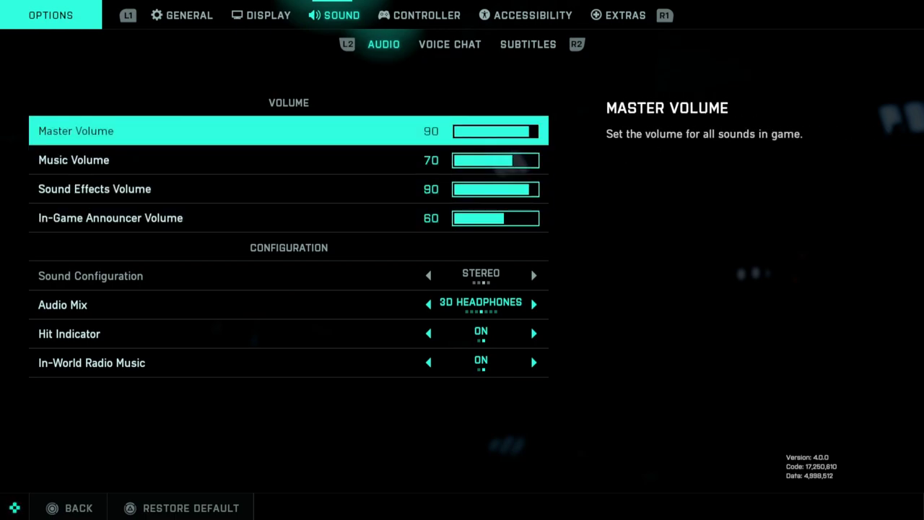
pyautogui.press('Down')
pyautogui.press('Down')
pyautogui.press('Down')
pyautogui.press('Up')
pyautogui.press('Up')
pyautogui.press('Up')
pyautogui.press('Down')
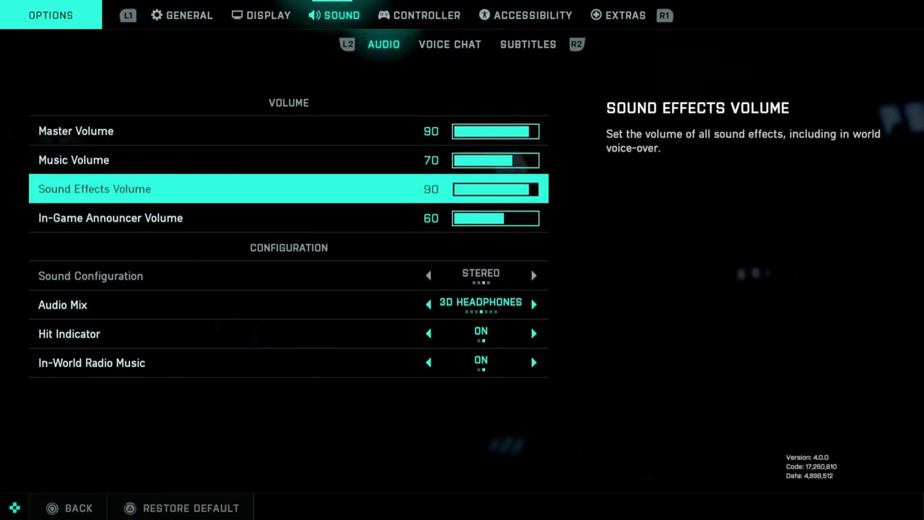
pyautogui.press('Down')
pyautogui.press('Up')
pyautogui.press('Up')
pyautogui.press('Up')
pyautogui.press('Down')
pyautogui.press('Down')
pyautogui.press('Down')
pyautogui.press('Up')
pyautogui.press('Up')
pyautogui.press('Down')
pyautogui.press('Down')
pyautogui.press('Down')
pyautogui.press('Down')
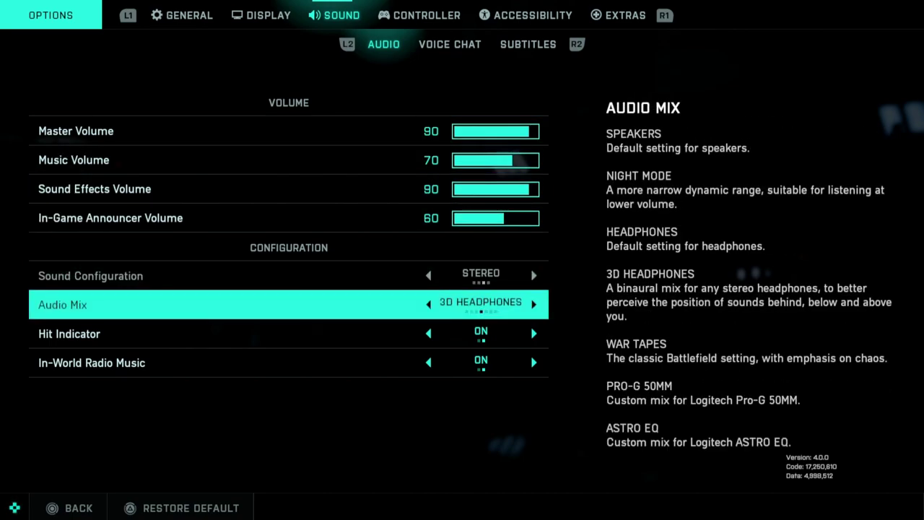
pyautogui.press('Tab')
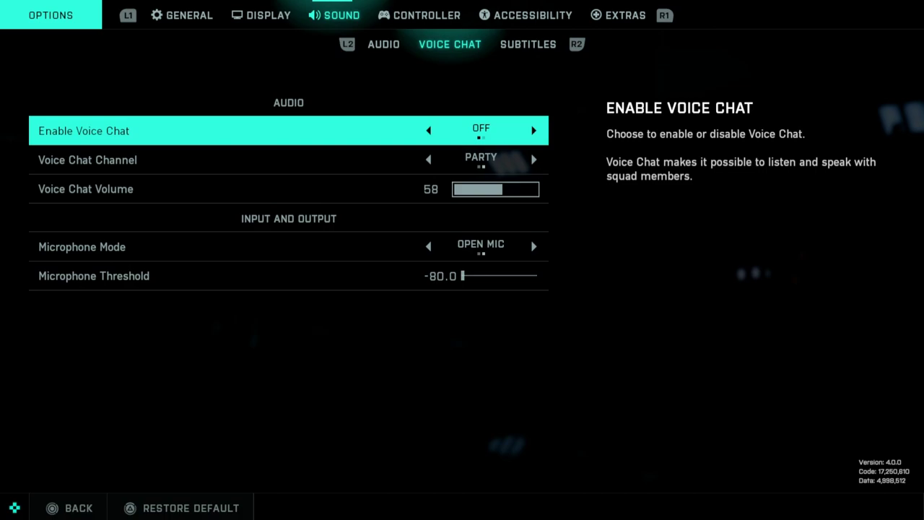
pyautogui.press('e')
pyautogui.press('e')
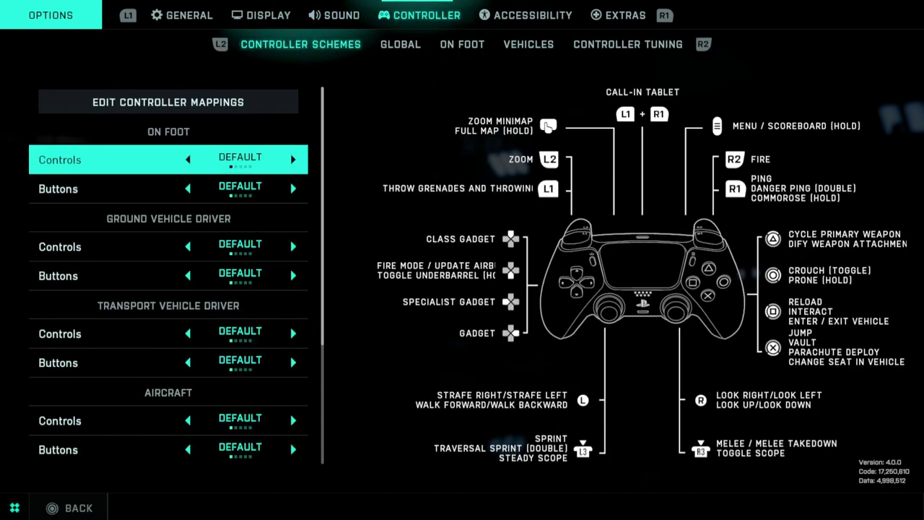
# Compare the on-foot and ground vehicle controller scheme mappings, both on Default.
pyautogui.press('Down')
pyautogui.press('Down')
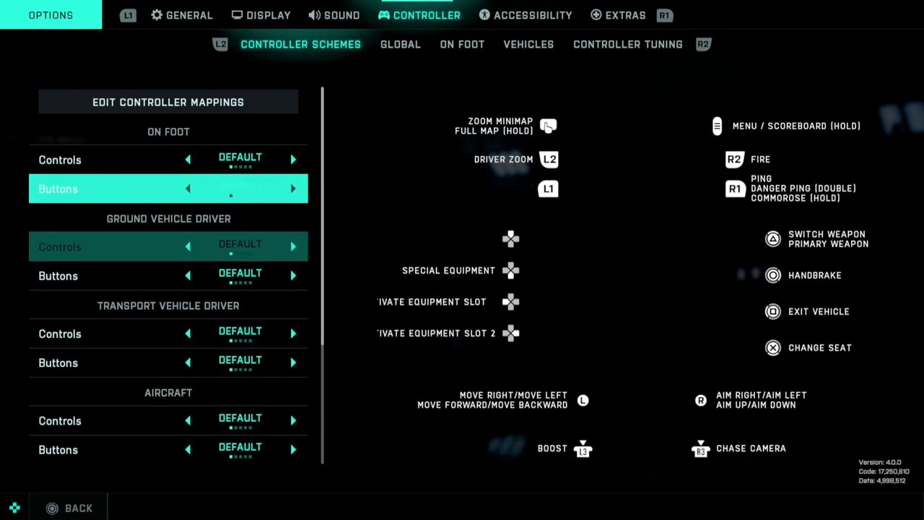
pyautogui.press('Up')
pyautogui.press('Up')
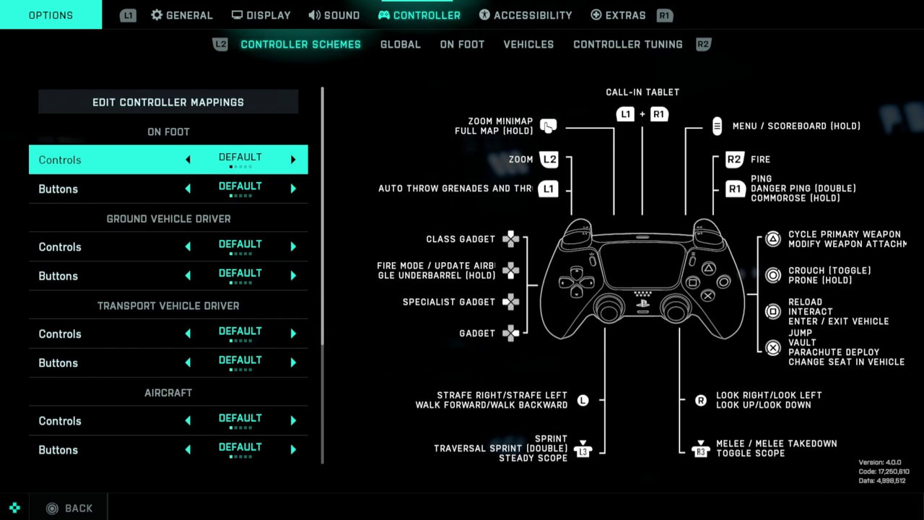
pyautogui.press('Down')
pyautogui.press('Down')
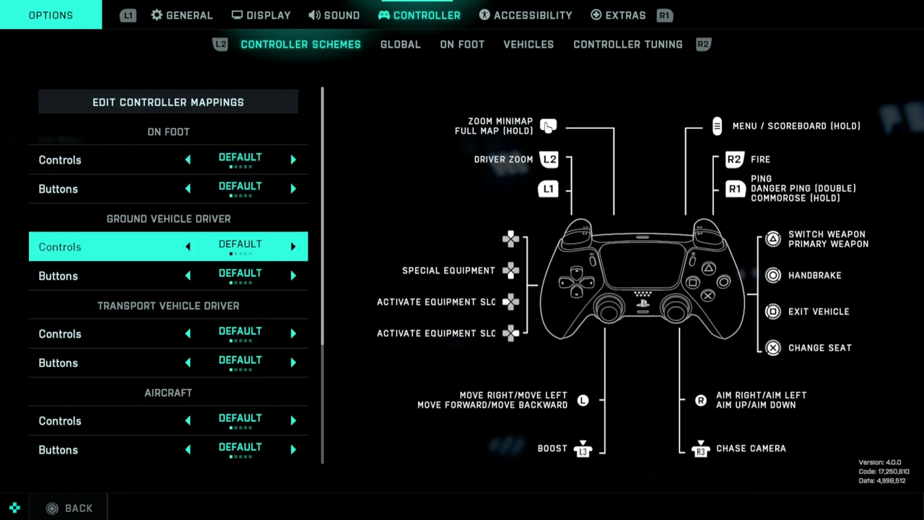
pyautogui.press('Up')
pyautogui.press('Up')
pyautogui.press('Down')
pyautogui.press('Down')
pyautogui.press('Up')
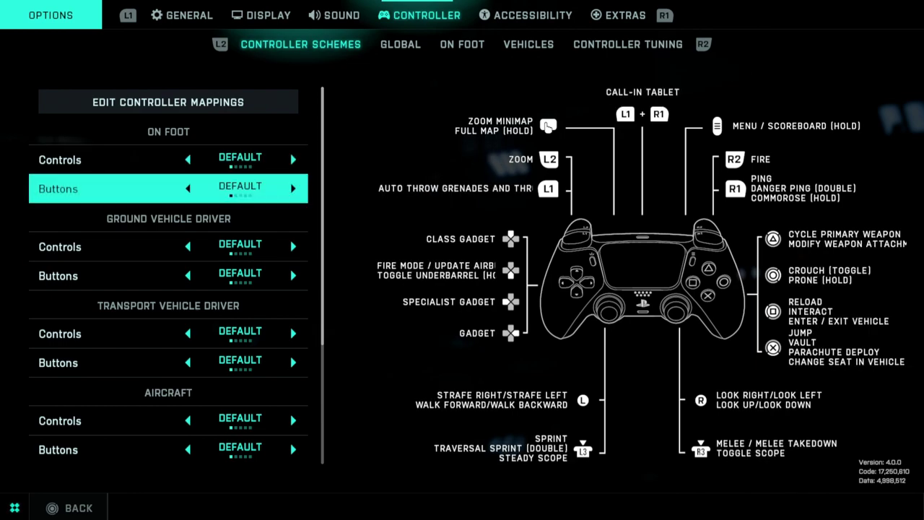
pyautogui.press('Up')
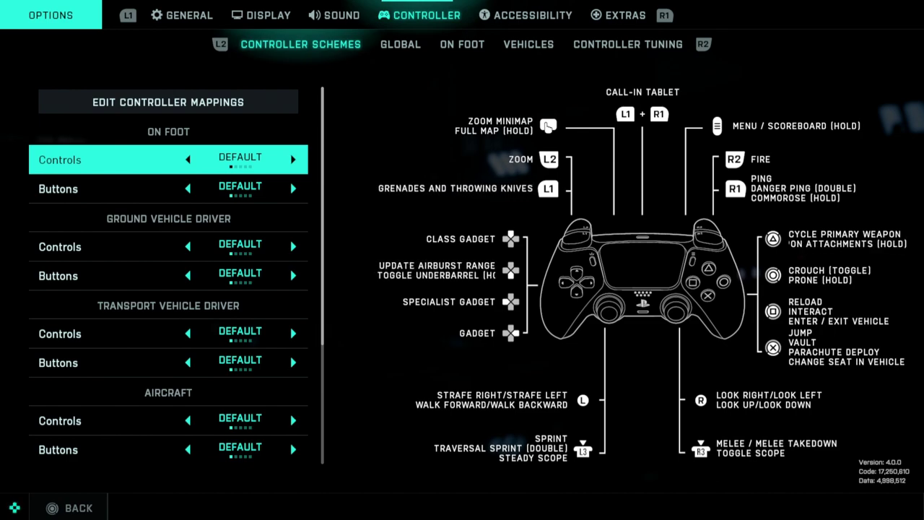
pyautogui.press('Down')
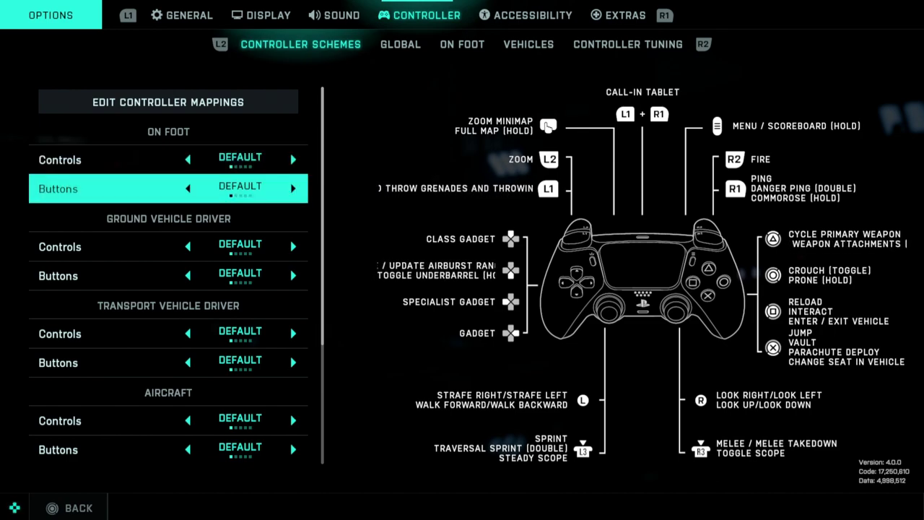
pyautogui.press('Up')
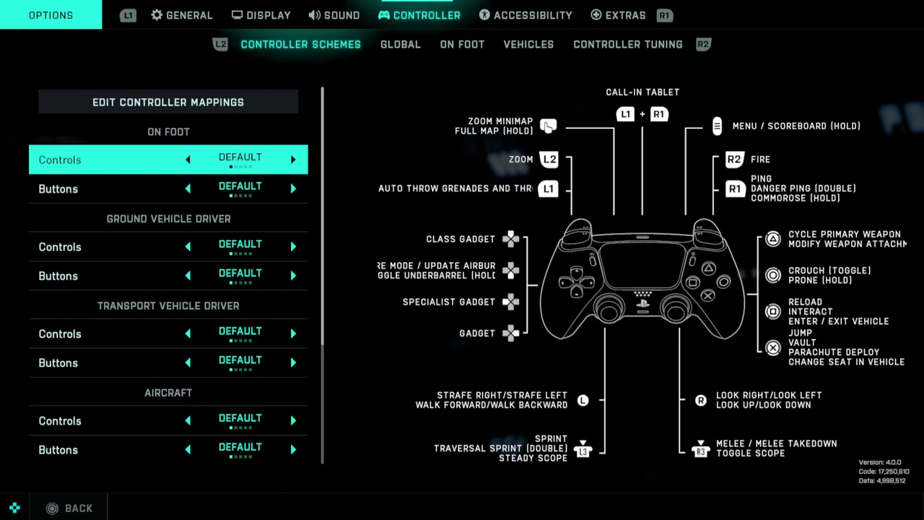
# Preview the aircraft and transport vehicle driver control mappings, all on Default.
pyautogui.press('Down')
pyautogui.press('Down')
pyautogui.press('Down')
pyautogui.press('Down')
pyautogui.press('Down')
pyautogui.press('Down')
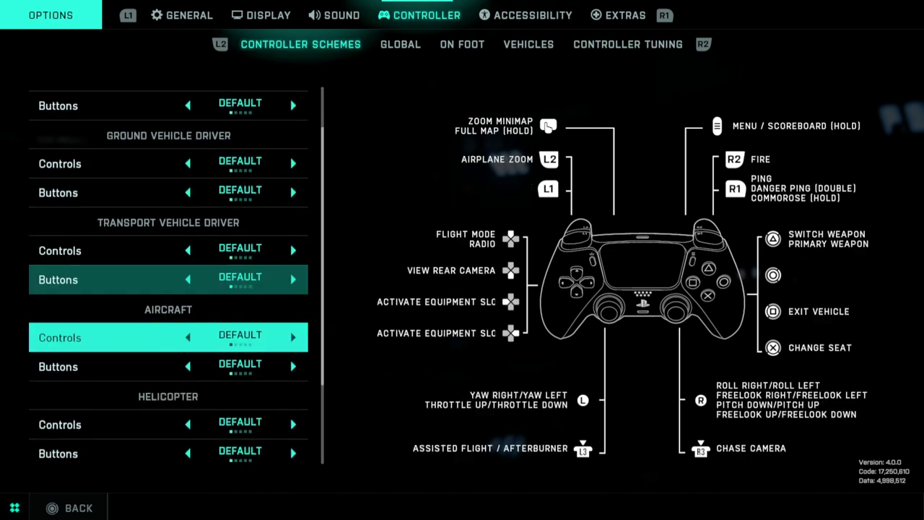
pyautogui.press('Down')
pyautogui.press('Down')
pyautogui.press('Down')
pyautogui.press('Down')
pyautogui.press('Up')
pyautogui.press('Up')
pyautogui.press('Up')
pyautogui.press('Up')
pyautogui.press('Up')
pyautogui.press('Up')
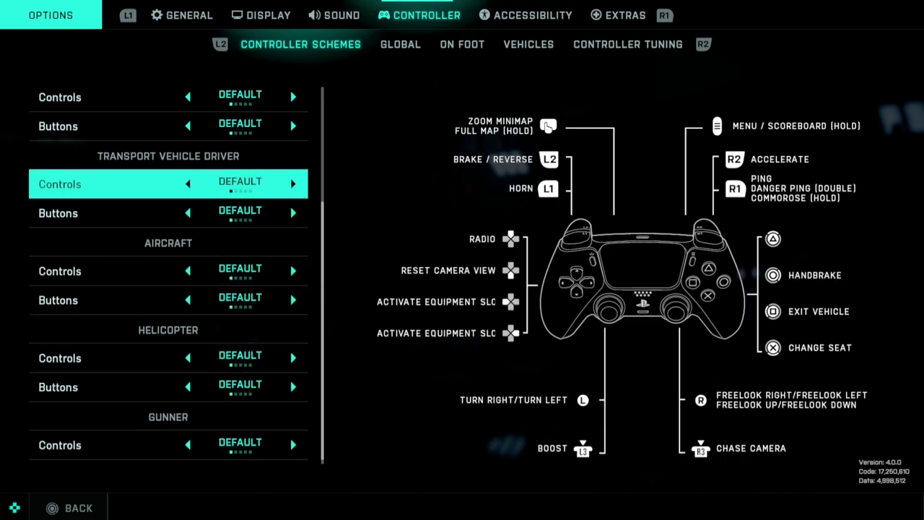
pyautogui.press('Up')
pyautogui.press('Up')
pyautogui.press('Up')
pyautogui.press('Up')
pyautogui.press('Up')
pyautogui.press('Down')
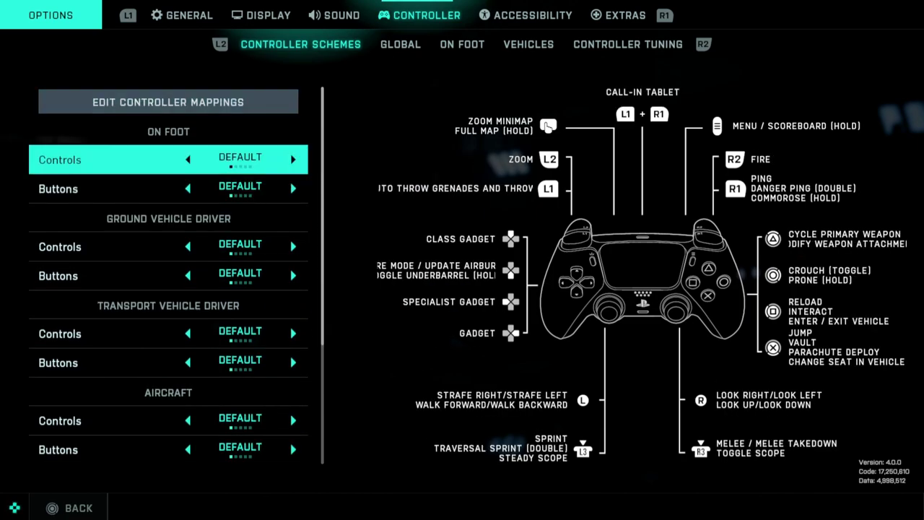
pyautogui.press('Down')
pyautogui.press('Down')
pyautogui.press('Up')
pyautogui.press('Up')
pyautogui.press('Up')
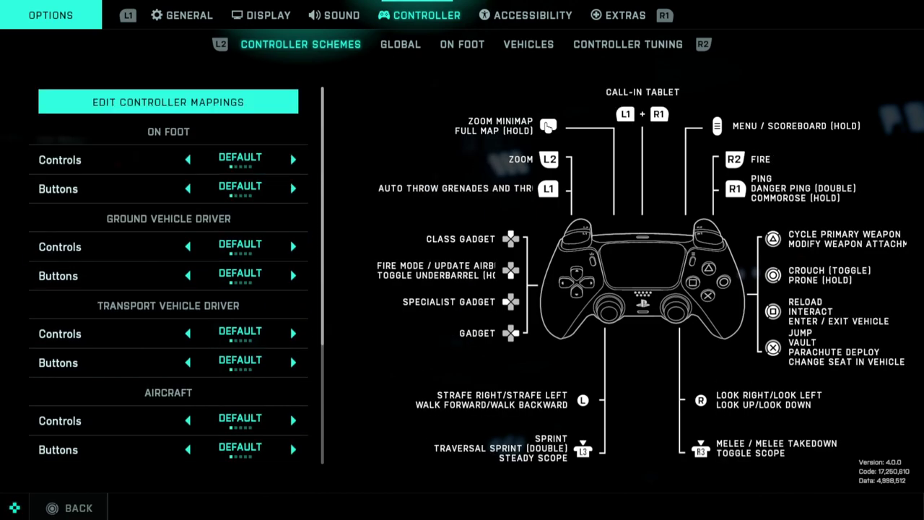
# Check the Global invert-look options, then bring up On Foot settings (Aim Sensitivity 75, Aim Assist 100).
pyautogui.press('Down')
pyautogui.press('Down')
pyautogui.press('Up')
pyautogui.press('e')
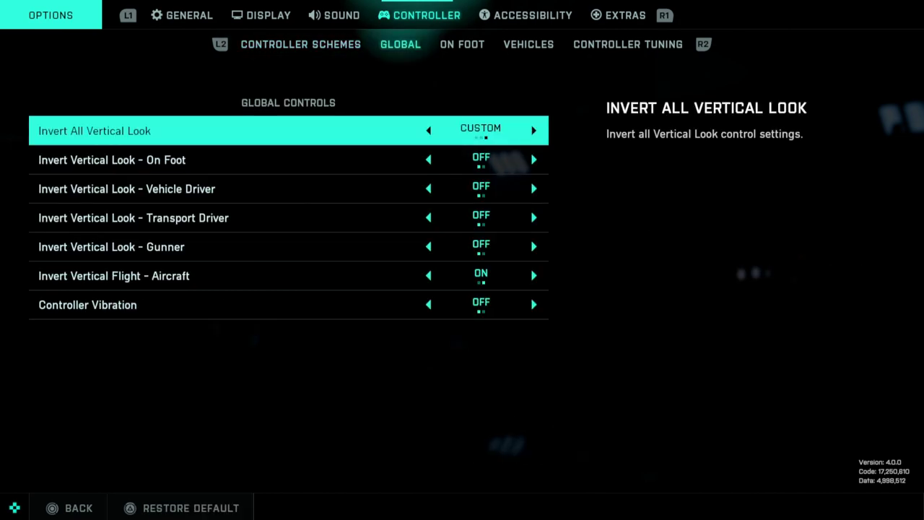
pyautogui.press('Down')
pyautogui.press('Down')
pyautogui.press('Up')
pyautogui.press('Up')
pyautogui.press('Down')
pyautogui.press('Down')
pyautogui.press('Down')
pyautogui.press('Down')
pyautogui.press('e')
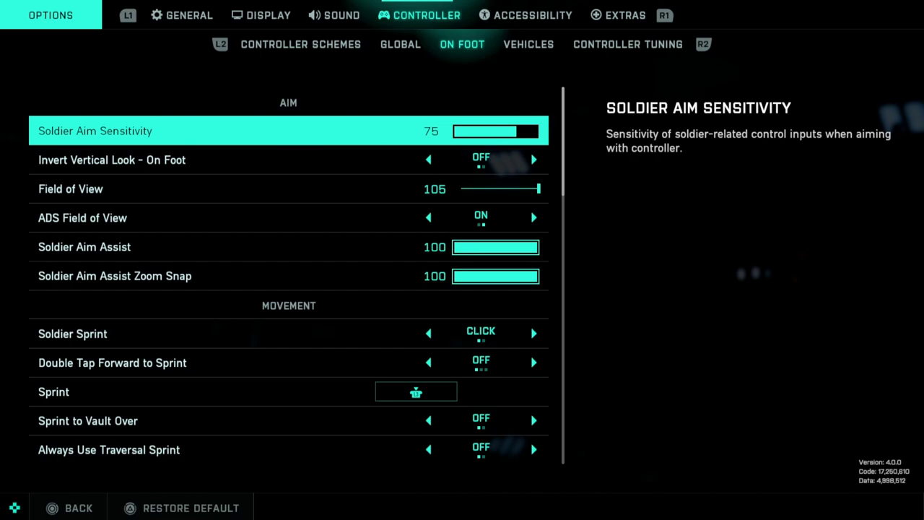
# Inspect the On Foot aim rows: Field of View, Soldier Aim Assist, Zoom Snap and Aim Sensitivity.
pyautogui.press('Down')
pyautogui.press('Down')
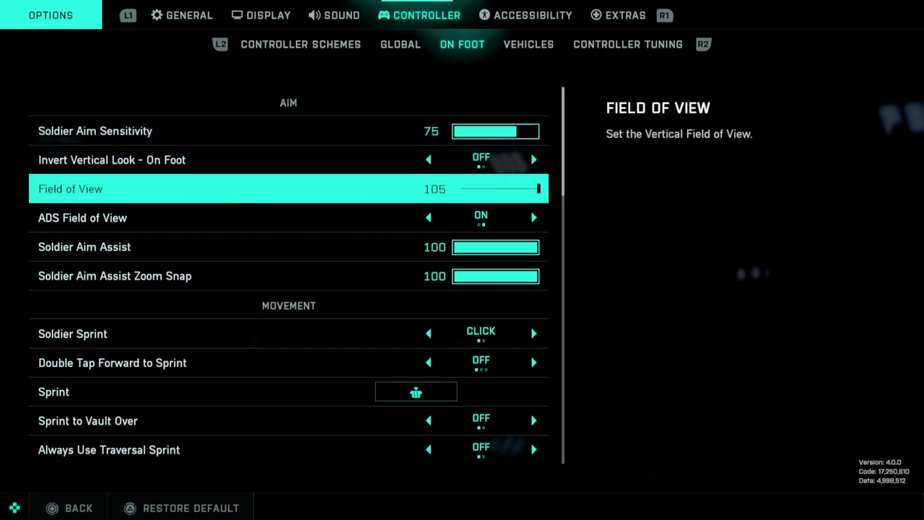
pyautogui.press('Down')
pyautogui.press('Down')
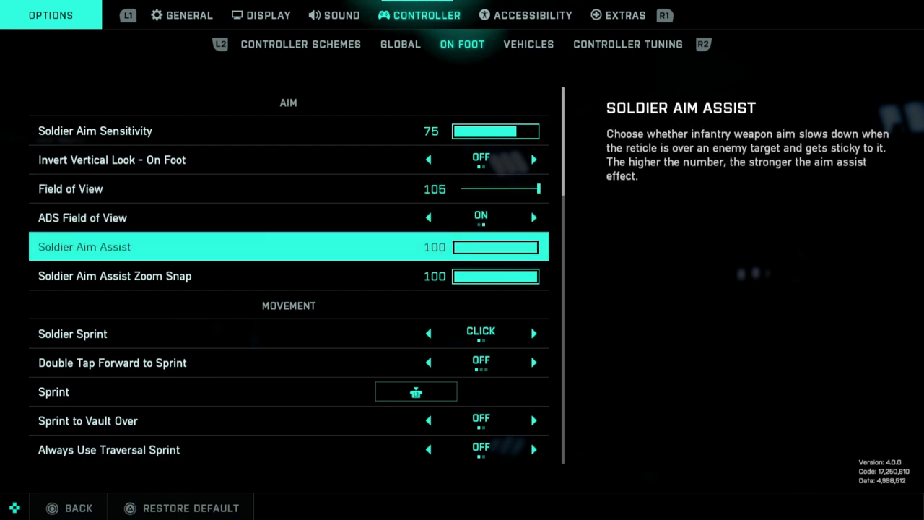
pyautogui.press('Down')
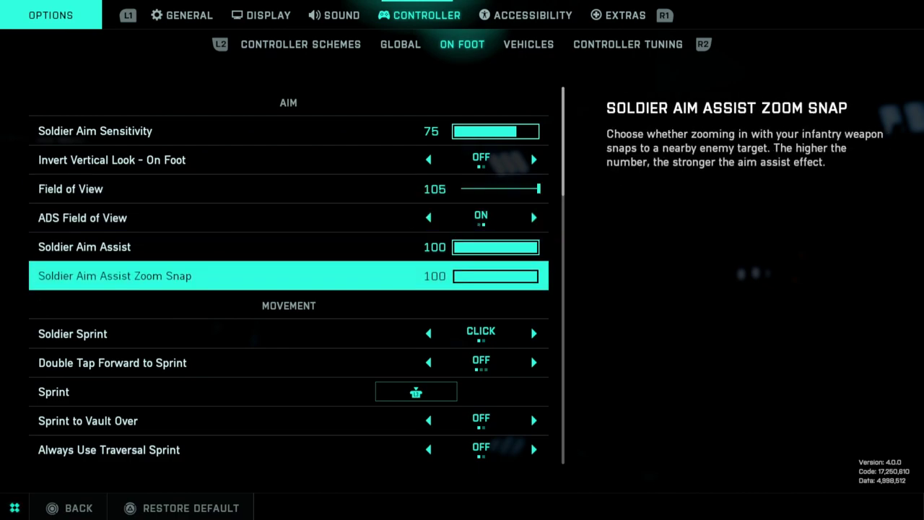
pyautogui.press('Up')
pyautogui.press('Up')
pyautogui.press('Up')
pyautogui.press('Up')
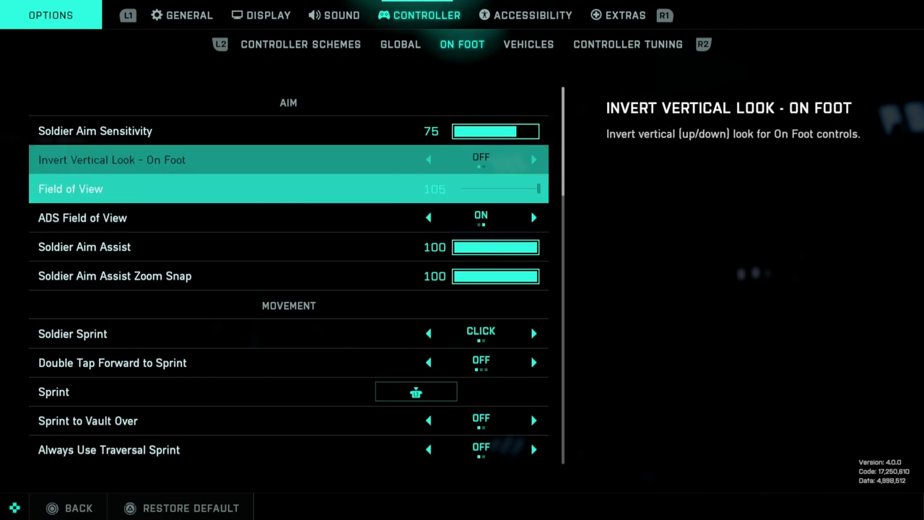
pyautogui.press('Down')
pyautogui.press('Down')
pyautogui.press('Down')
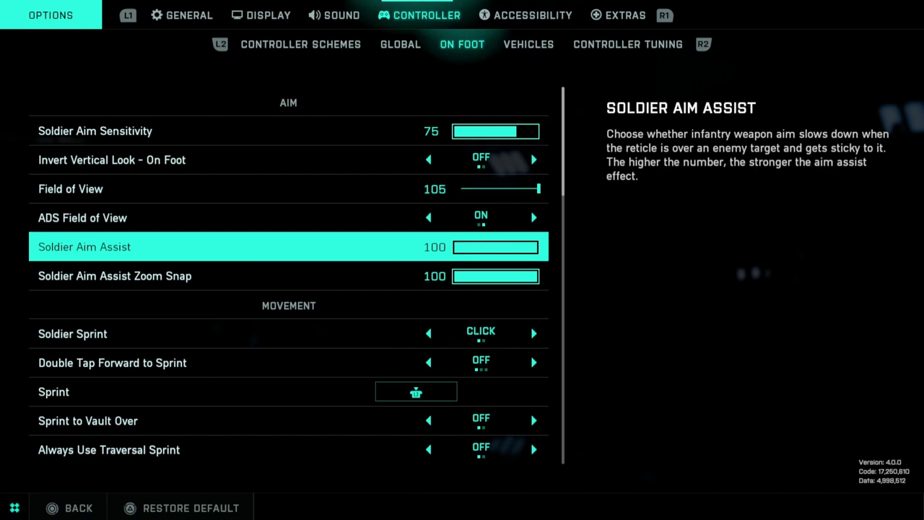
pyautogui.press('Down')
pyautogui.press('Up')
pyautogui.press('Up')
pyautogui.press('Up')
pyautogui.press('Up')
pyautogui.press('Up')
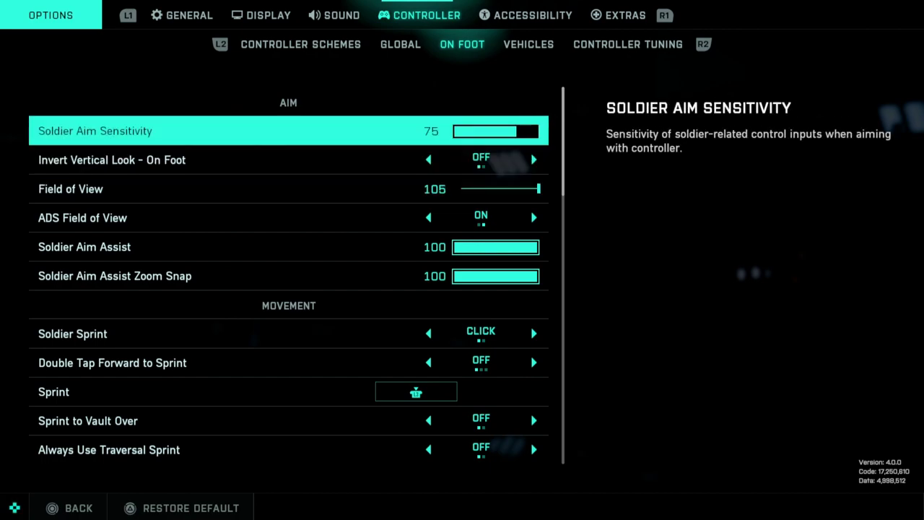
pyautogui.press('Down')
pyautogui.press('Down')
pyautogui.press('Down')
pyautogui.press('Down')
pyautogui.press('Down')
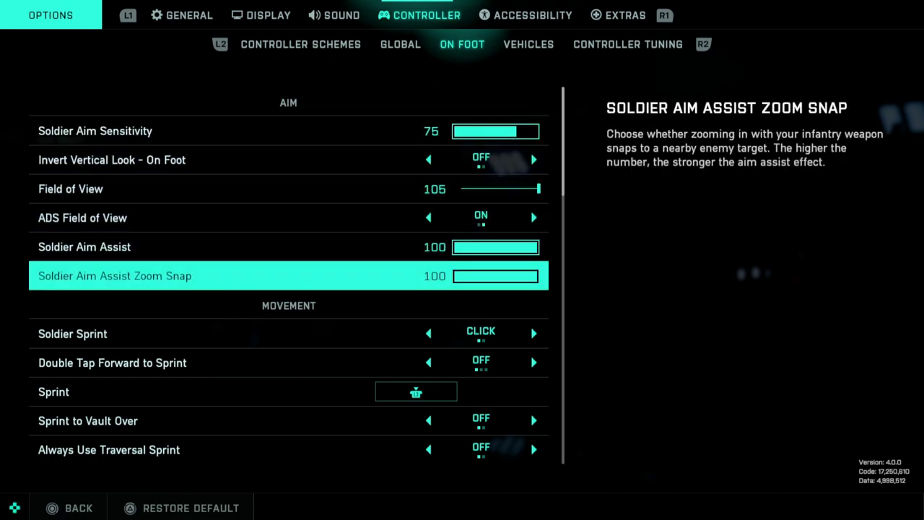
# Browse the On Foot movement, zoom, parachute and revive, and advanced aiming settings.
pyautogui.press('Up')
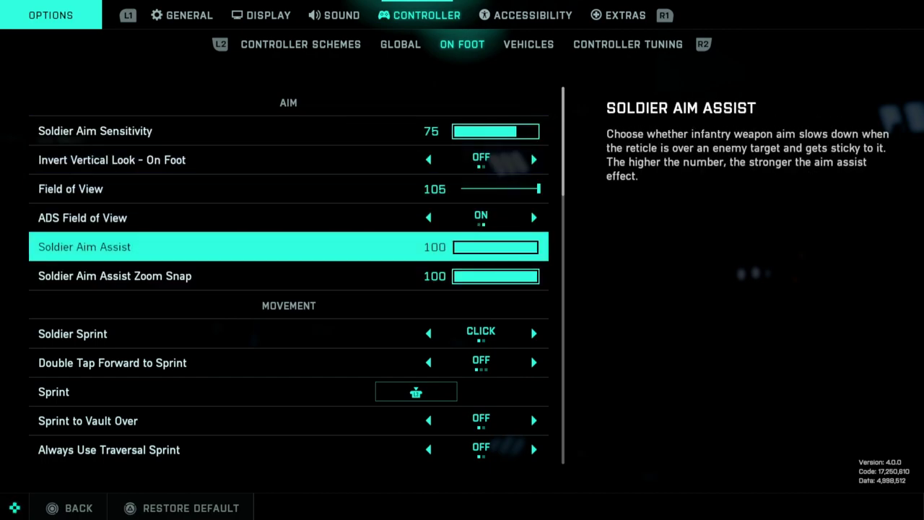
pyautogui.press('Down')
pyautogui.press('Down')
pyautogui.press('Down')
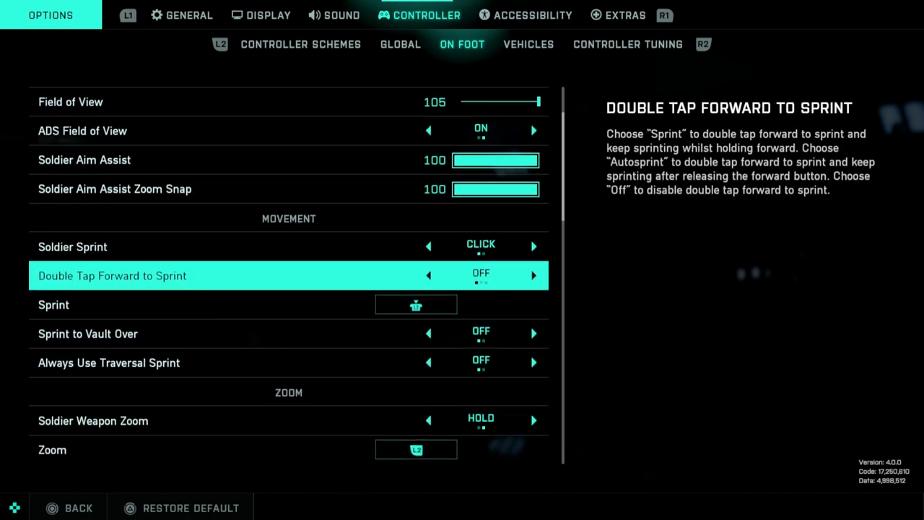
pyautogui.press('Down')
pyautogui.press('Down')
pyautogui.press('Down')
pyautogui.press('Down')
pyautogui.press('Down')
pyautogui.press('Down')
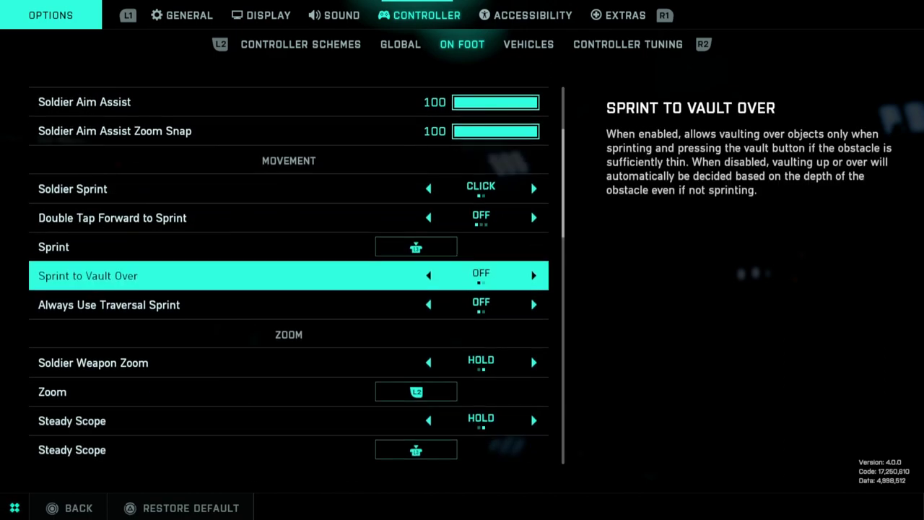
pyautogui.press('Down')
pyautogui.press('Down')
pyautogui.press('Down')
pyautogui.press('Down')
pyautogui.press('Down')
pyautogui.press('Down')
pyautogui.press('Down')
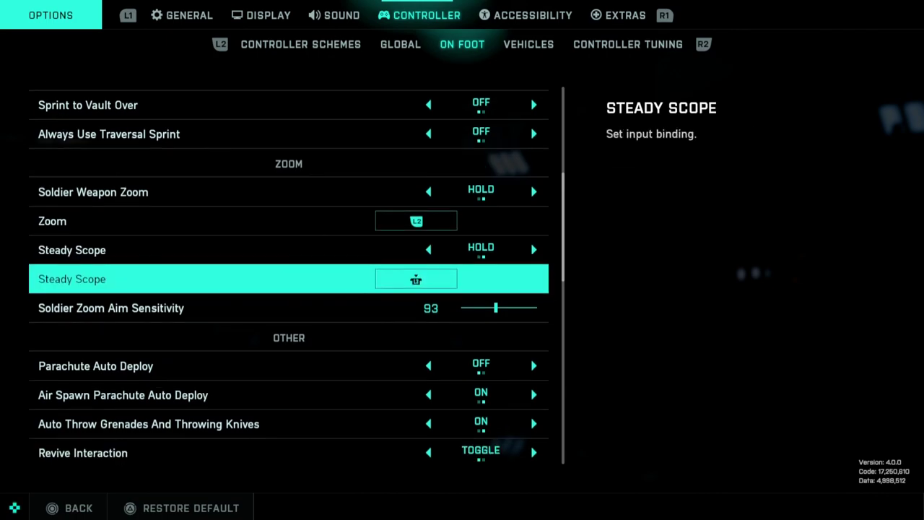
pyautogui.press('Down')
pyautogui.press('Down')
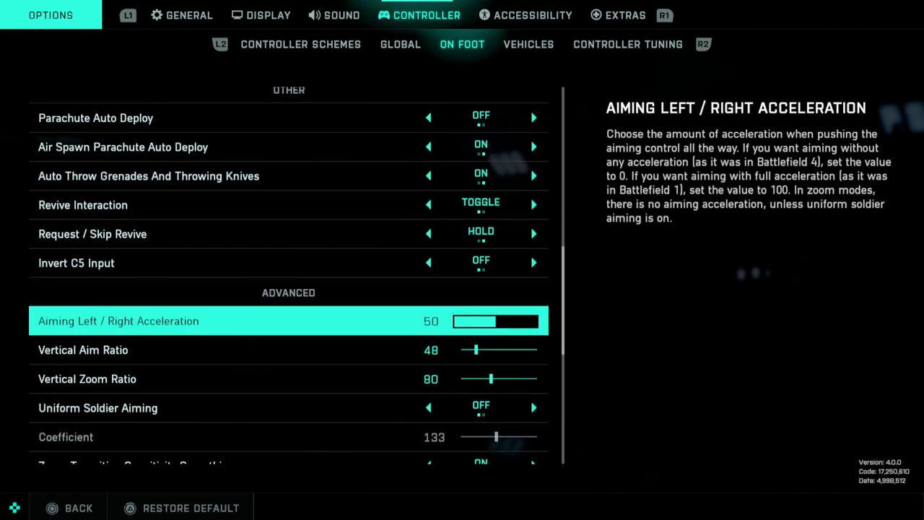
pyautogui.press('Down')
pyautogui.press('Up')
pyautogui.press('Up')
# Check Vehicle Aim Sensitivity 80, Tank Aim Sensitivity, Vehicle 3rd Person FOV 88 and Gunner Aim Sensitivity.
pyautogui.press('e')
pyautogui.press('Down')
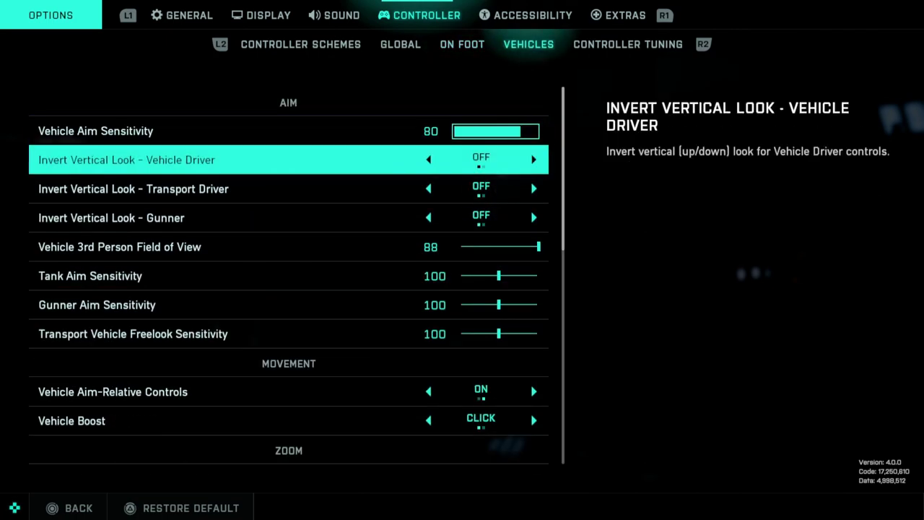
pyautogui.press('Up')
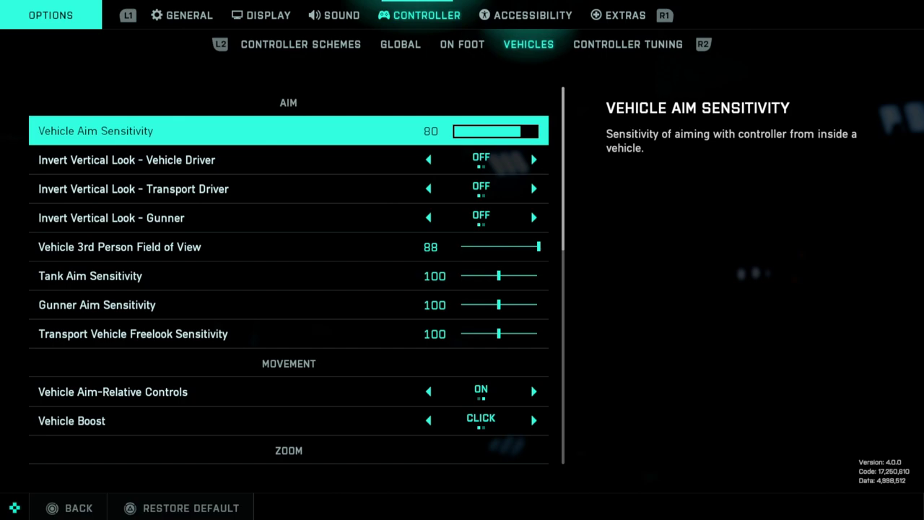
pyautogui.press('Down')
pyautogui.press('Down')
pyautogui.press('Down')
pyautogui.press('Down')
pyautogui.press('Down')
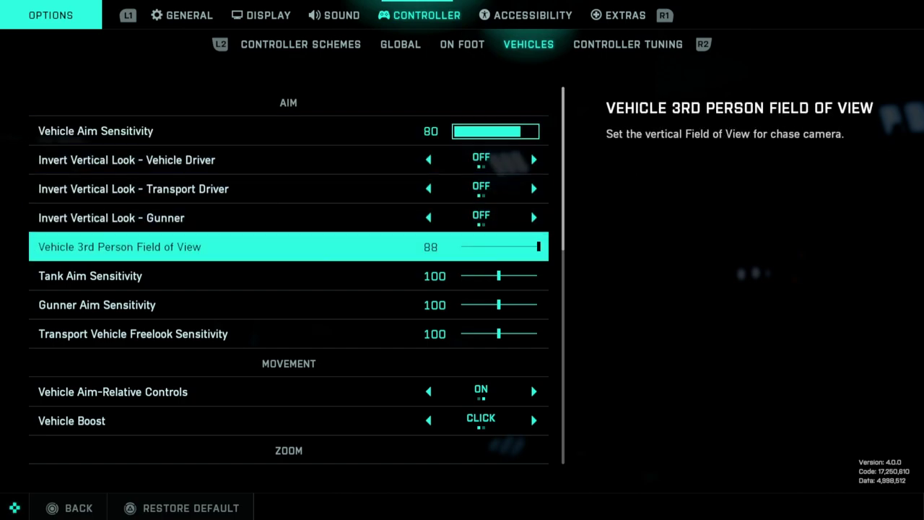
pyautogui.press('Up')
pyautogui.press('Up')
pyautogui.press('Down')
pyautogui.press('Down')
pyautogui.press('Down')
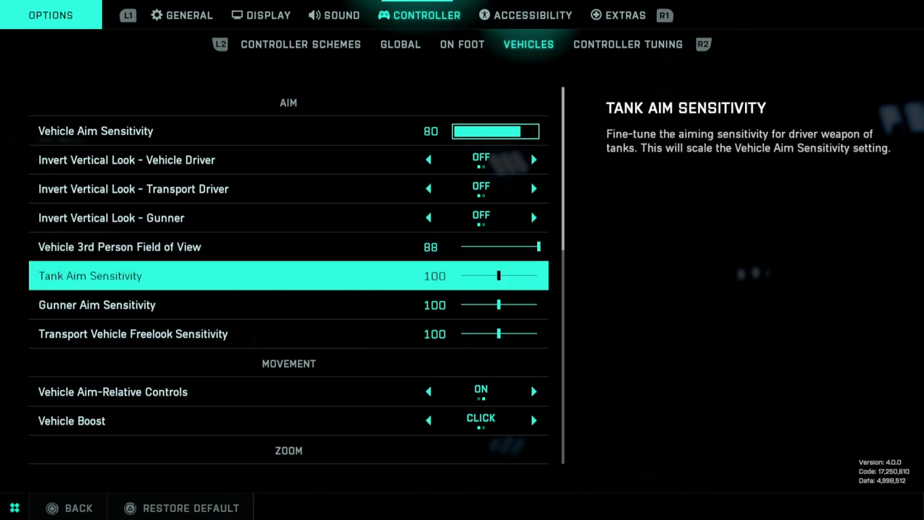
# Browse Transport Vehicle Freelook Sensitivity, vehicle movement, zoom bindings and advanced vehicle aim settings.
pyautogui.press('Down')
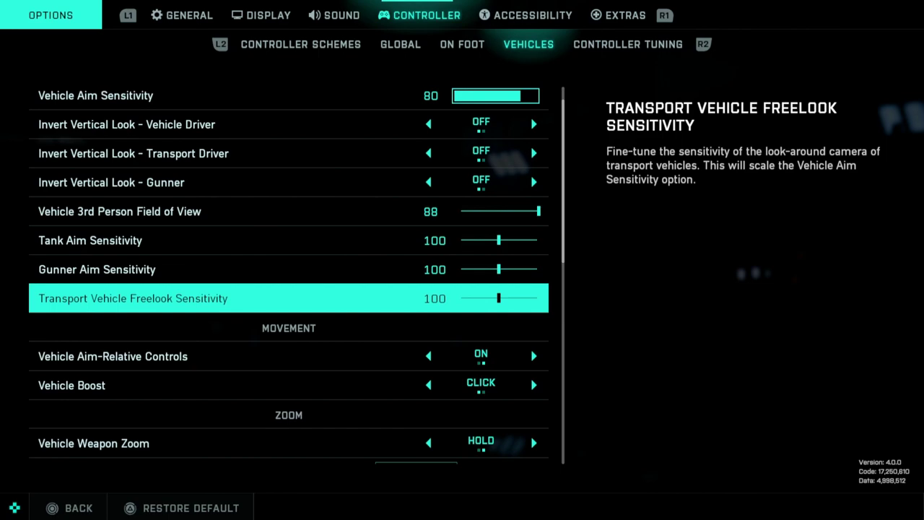
pyautogui.press('Down')
pyautogui.press('Down')
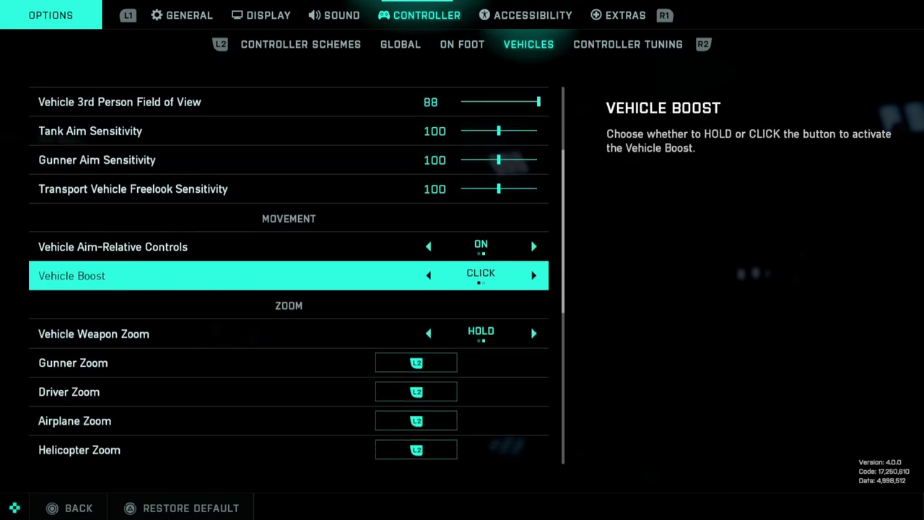
pyautogui.press('Down')
pyautogui.press('Down')
pyautogui.press('Down')
pyautogui.press('Down')
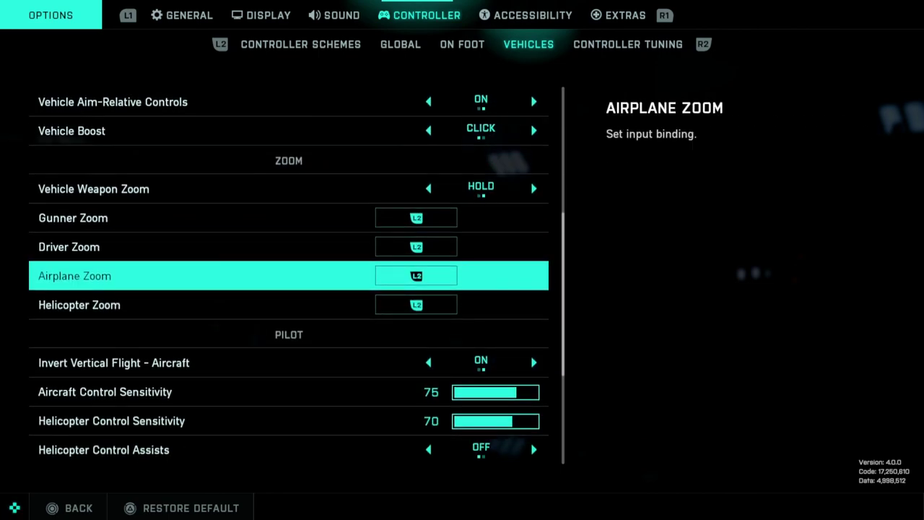
pyautogui.press('Down')
pyautogui.press('Down')
pyautogui.press('Down')
pyautogui.press('Down')
pyautogui.press('Down')
pyautogui.press('Down')
pyautogui.press('Down')
pyautogui.press('Down')
pyautogui.press('Down')
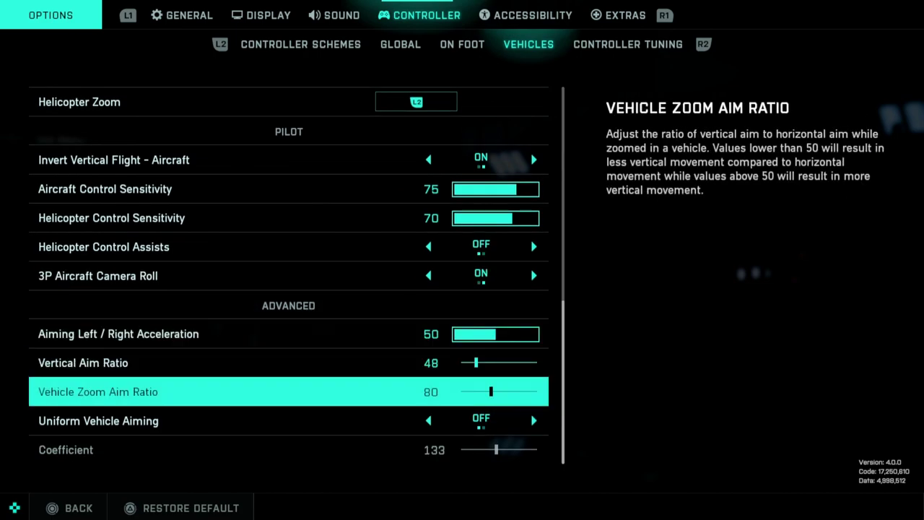
pyautogui.press('Up')
pyautogui.press('Up')
pyautogui.press('Up')
# Review Controller Tuning's left stick Max Input Threshold, trigger deadzones and Center Deadzone 13.
pyautogui.press('e')
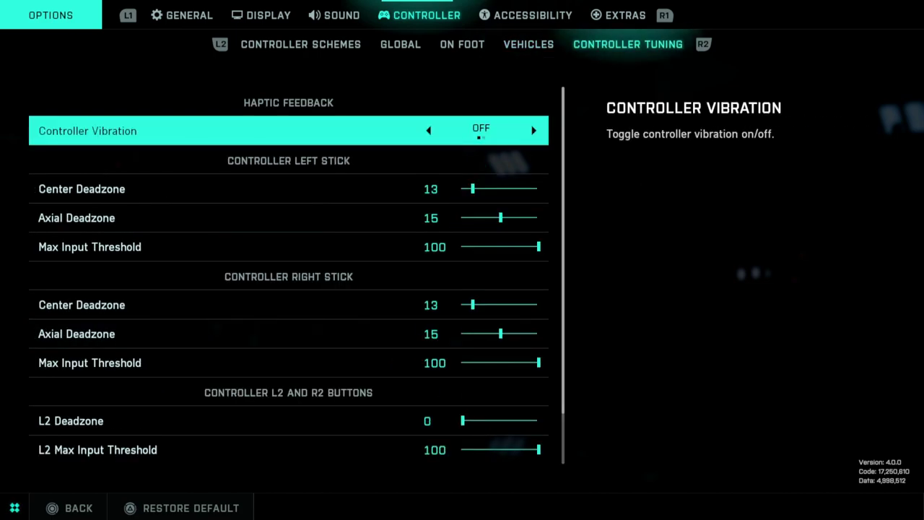
pyautogui.press('Down')
pyautogui.press('Down')
pyautogui.press('Down')
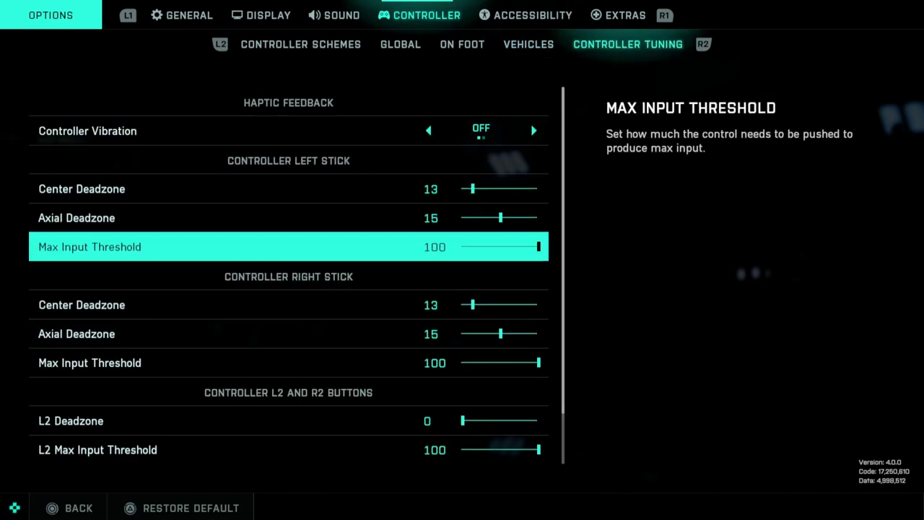
pyautogui.press('Down')
pyautogui.press('Down')
pyautogui.press('Down')
pyautogui.press('Down')
pyautogui.press('Down')
pyautogui.press('Down')
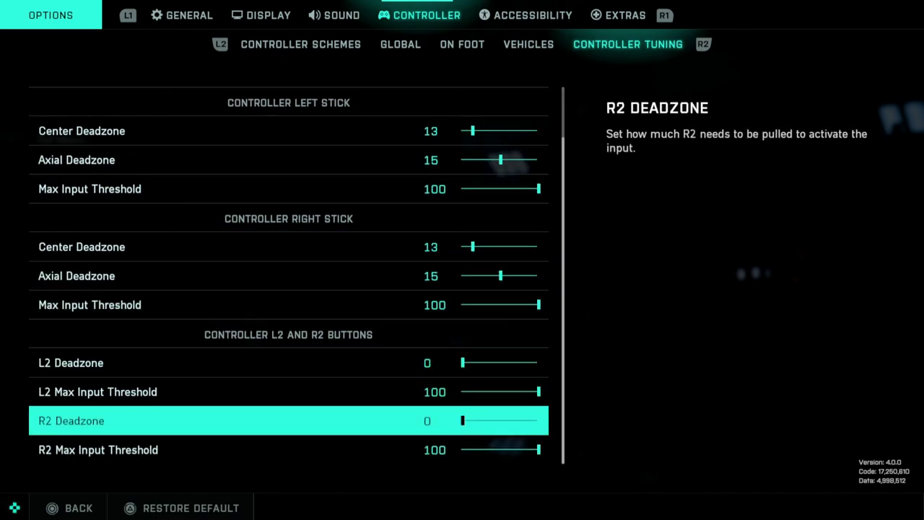
pyautogui.press('Up')
pyautogui.press('Up')
pyautogui.press('Up')
pyautogui.press('Up')
pyautogui.press('Up')
pyautogui.press('Up')
pyautogui.press('Up')
pyautogui.press('Up')
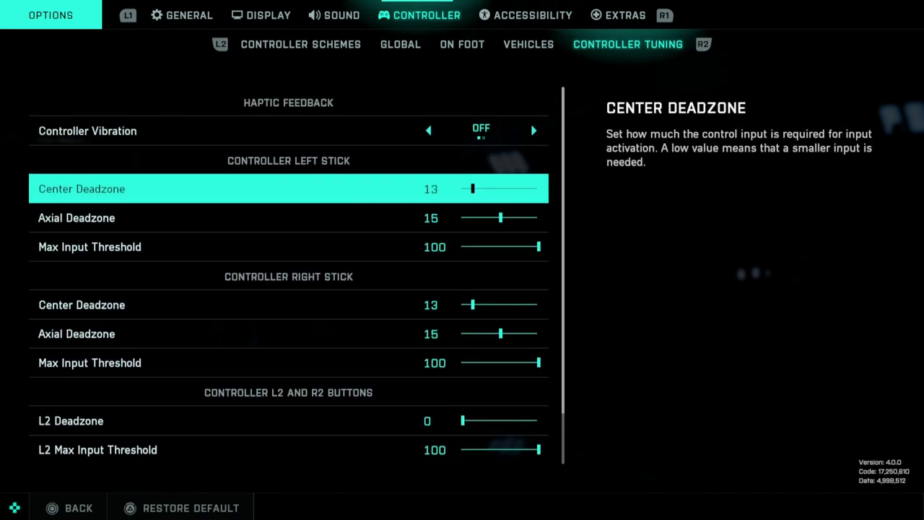
pyautogui.press('Up')
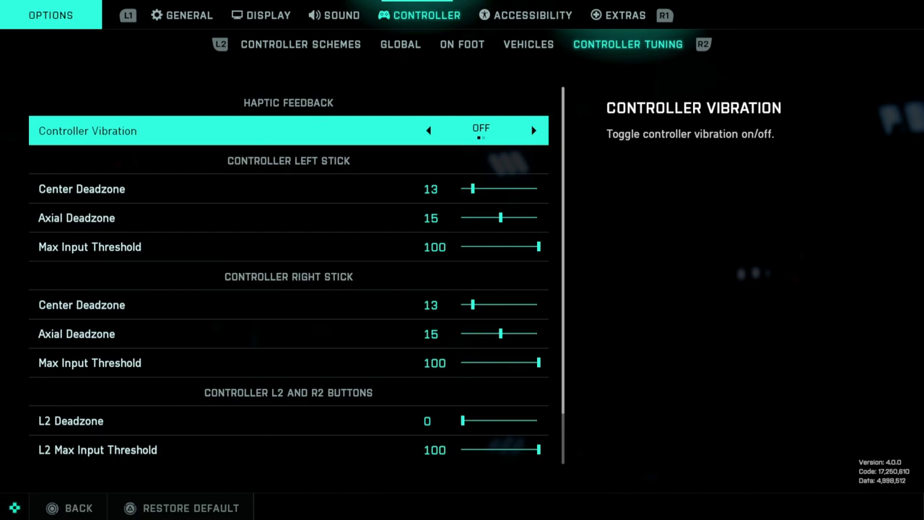
# Recheck L2 Deadzone, left stick Center Deadzone and Controller Vibration off.
pyautogui.press('Down')
pyautogui.press('Down')
pyautogui.press('Down')
pyautogui.press('Down')
pyautogui.press('Down')
pyautogui.press('Down')
pyautogui.press('Down')
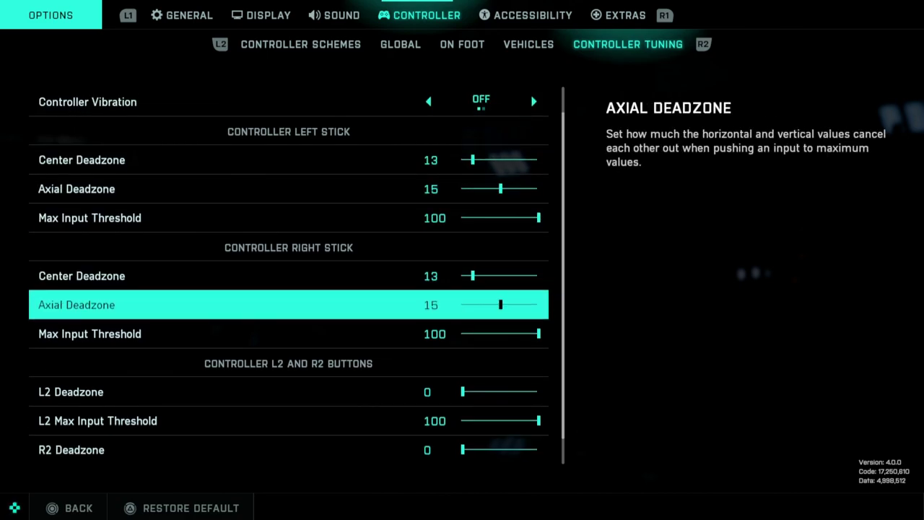
pyautogui.press('Up')
pyautogui.press('Up')
pyautogui.press('Up')
pyautogui.press('Up')
pyautogui.press('Up')
pyautogui.press('Up')
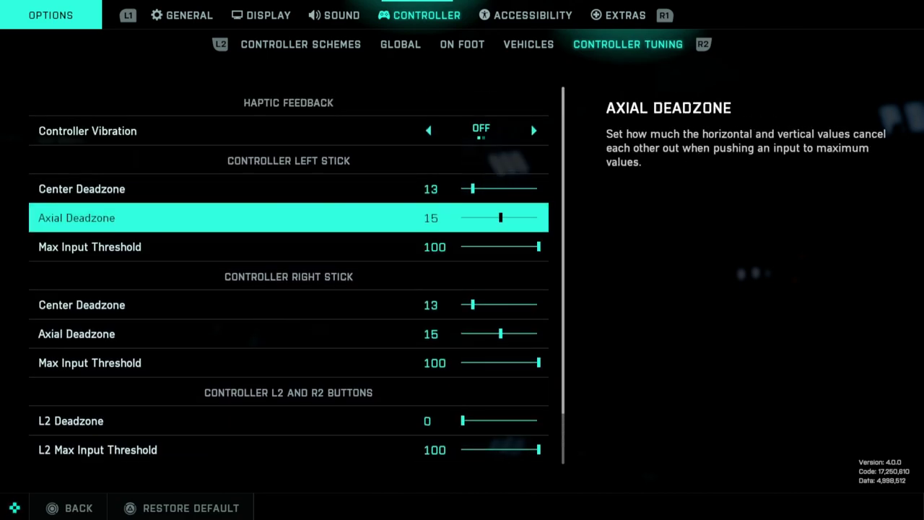
pyautogui.press('Up')
pyautogui.press('Down')
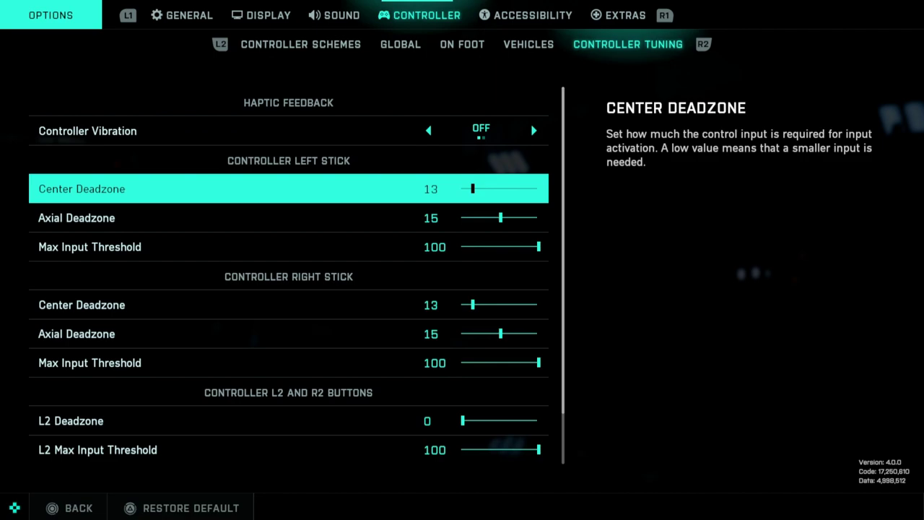
pyautogui.press('Down')
# Browse Accessibility General: custom colours, HUD Motion on, Camera Shake Amount and Zain Trait effects.
pyautogui.press('e')
pyautogui.press('Down')
pyautogui.press('Down')
pyautogui.press('Down')
pyautogui.press('Down')
pyautogui.press('Down')
pyautogui.press('Down')
pyautogui.press('Down')
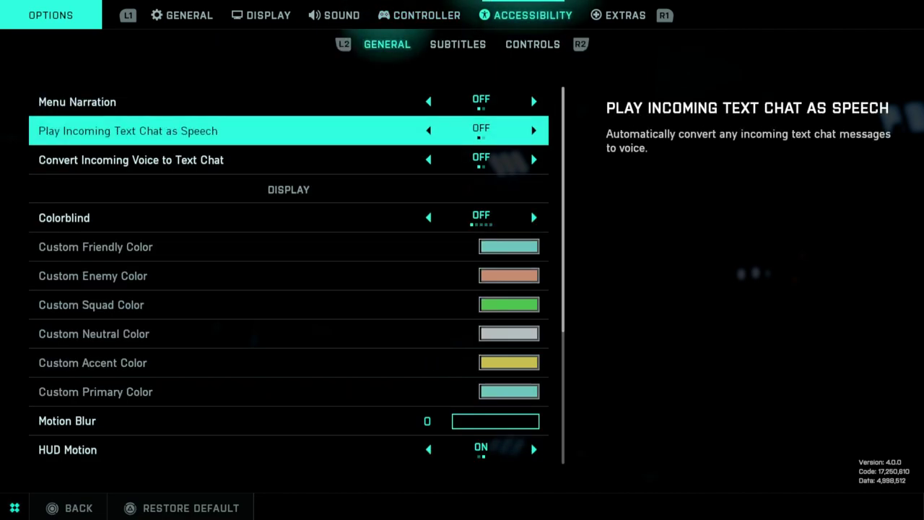
pyautogui.press('Down')
pyautogui.press('Down')
pyautogui.press('Down')
pyautogui.press('Down')
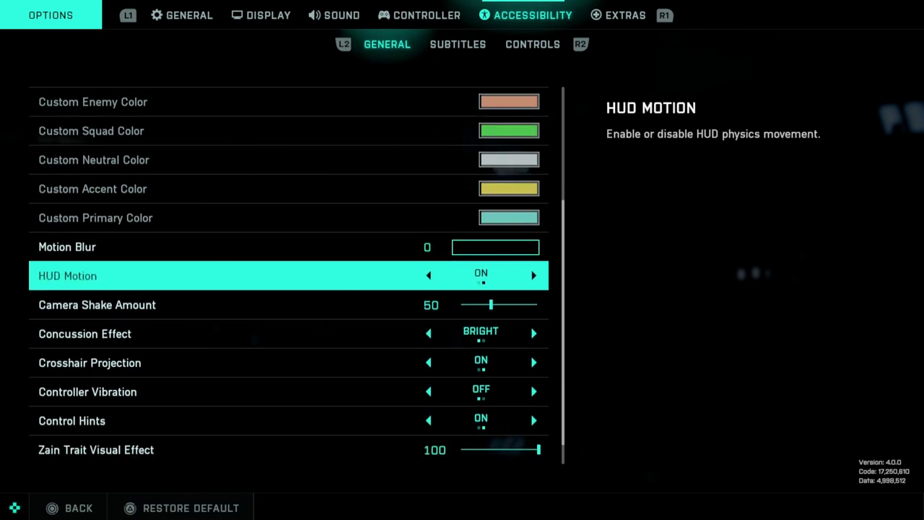
pyautogui.press('Down')
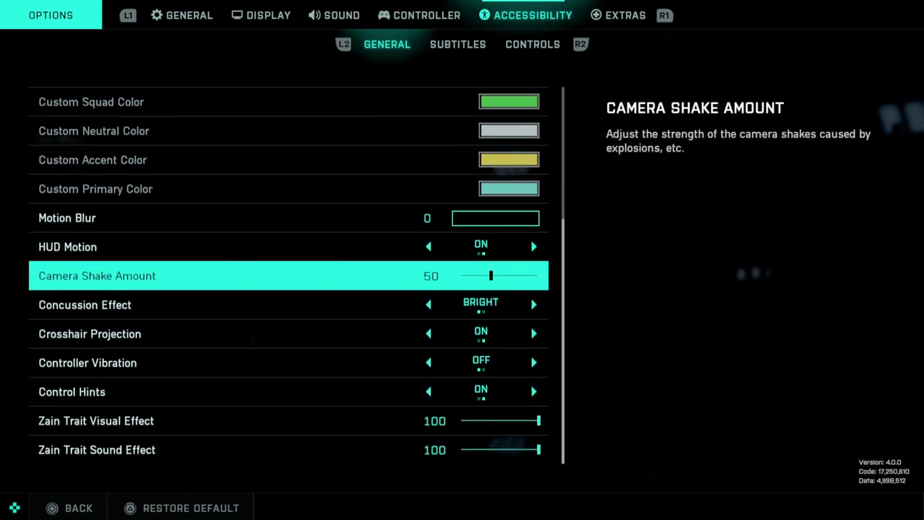
pyautogui.press('Up')
pyautogui.press('Down')
pyautogui.press('Down')
pyautogui.press('Down')
pyautogui.press('Down')
pyautogui.press('Down')
pyautogui.press('Down')
pyautogui.press('Down')
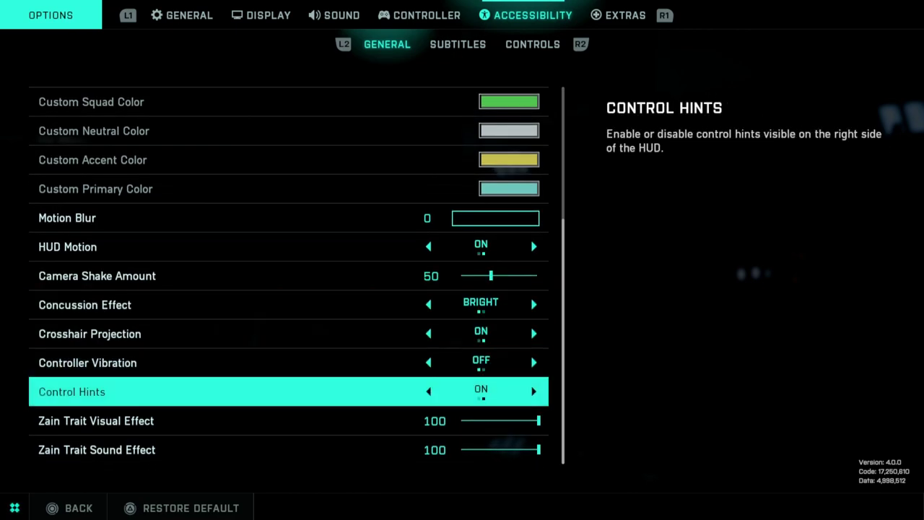
pyautogui.press('Up')
# Compare the Zain Trait Sound and Visual Effect settings, then return to Concussion Effect.
pyautogui.press('Down')
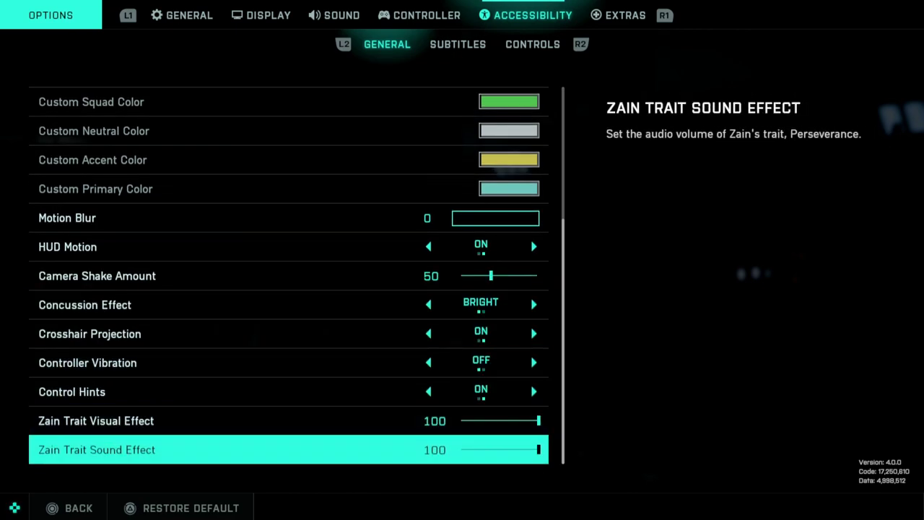
pyautogui.press('Up')
pyautogui.press('Down')
pyautogui.press('Up')
pyautogui.press('Down')
pyautogui.press('Up')
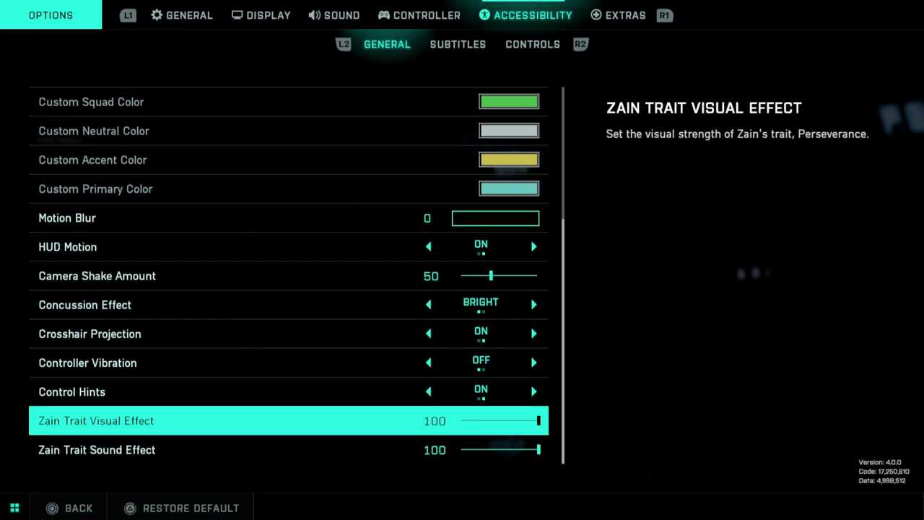
pyautogui.press('Up')
pyautogui.press('Up')
pyautogui.press('Up')
pyautogui.press('Up')
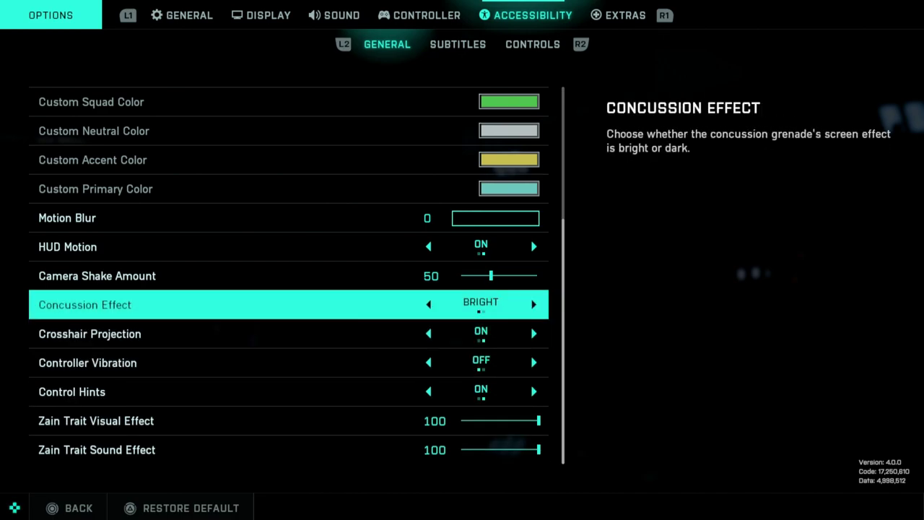
# Page through the Subtitles and controls accessibility pages, then cycle back through the top tabs.
pyautogui.press('Up')
pyautogui.press('pagedown')
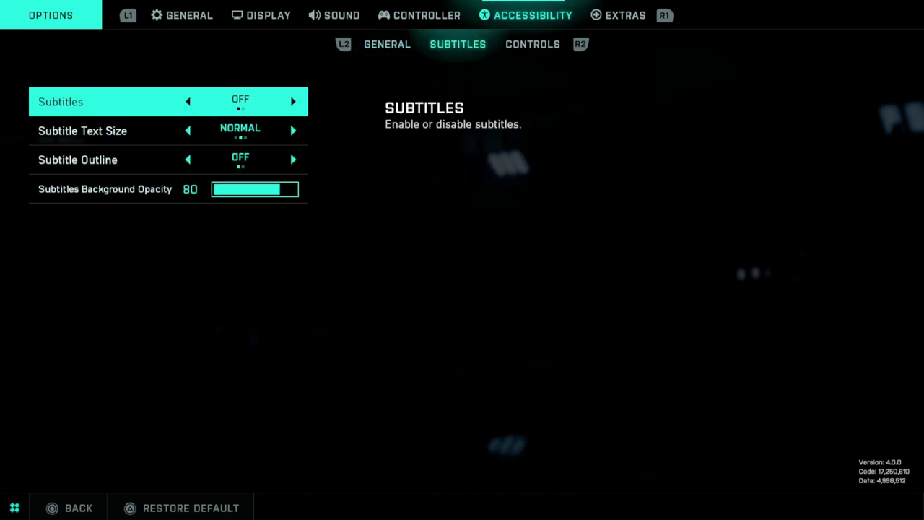
pyautogui.press('pagedown')
pyautogui.press('pagedown')
pyautogui.press('pagedown')
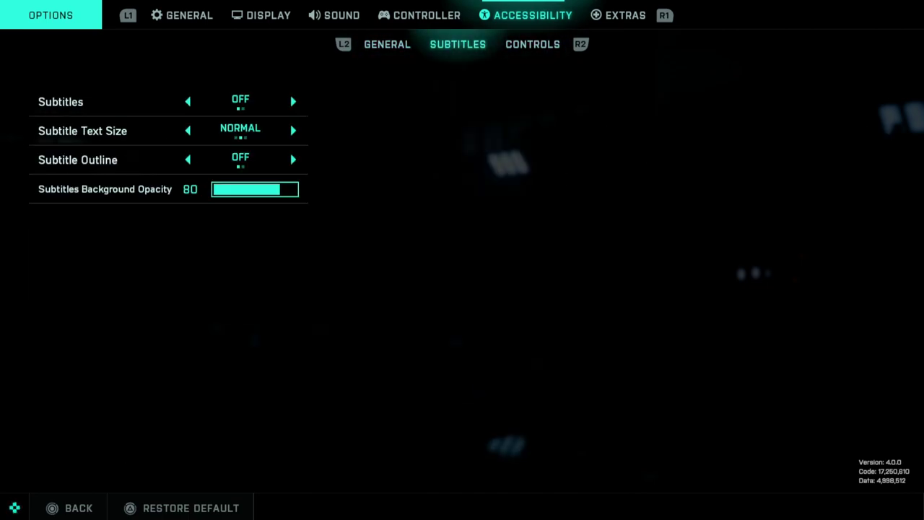
pyautogui.press('e')
pyautogui.press('q')
pyautogui.press('q')
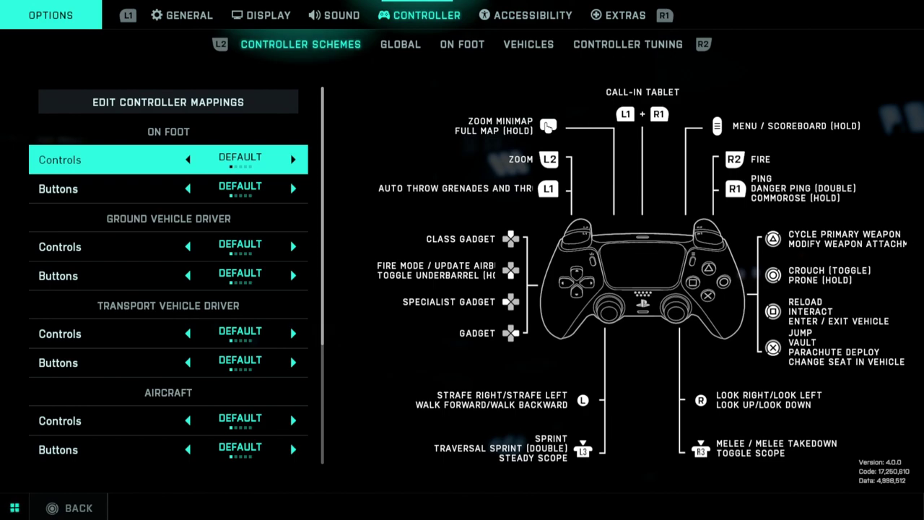
pyautogui.press('q')
pyautogui.press('q')
pyautogui.press('q')
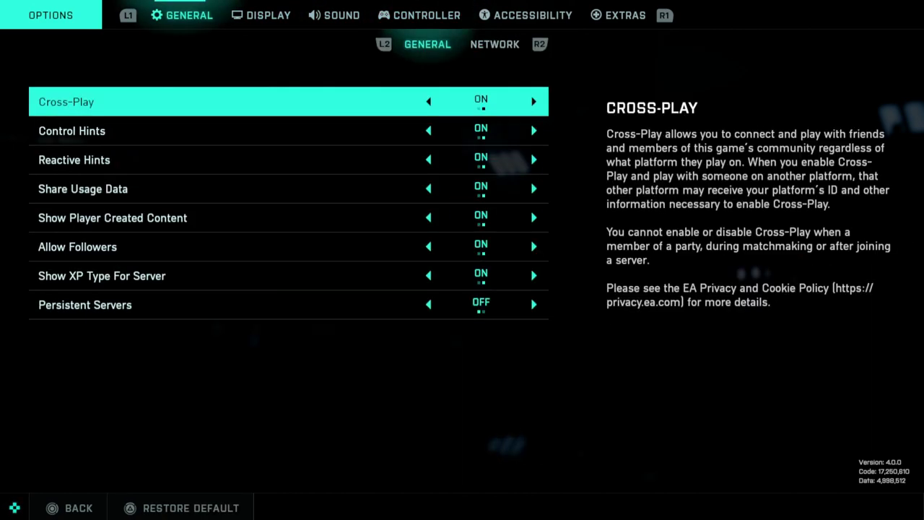
# Return to Display > Video and check Field of View 105 and Vehicle 3rd Person 88.
pyautogui.press('e')
pyautogui.press('Up')
pyautogui.press('Up')
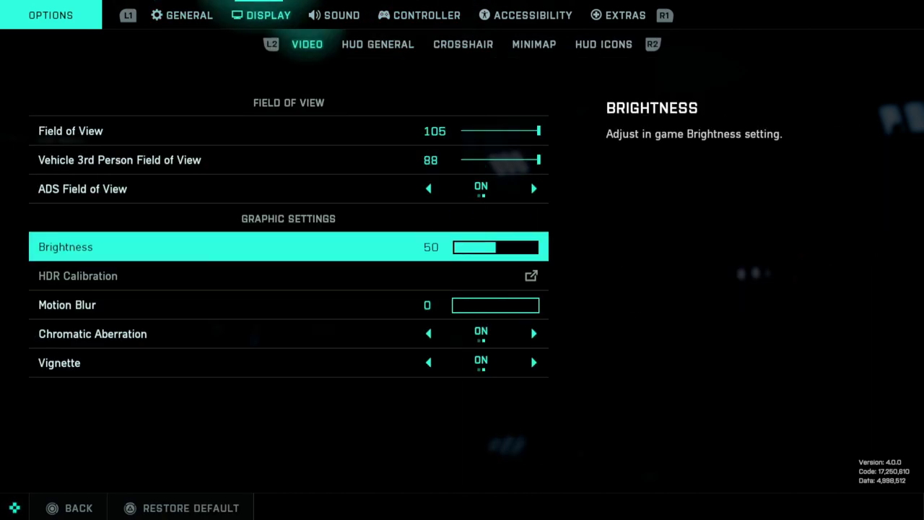
pyautogui.press('Up')
pyautogui.press('Up')
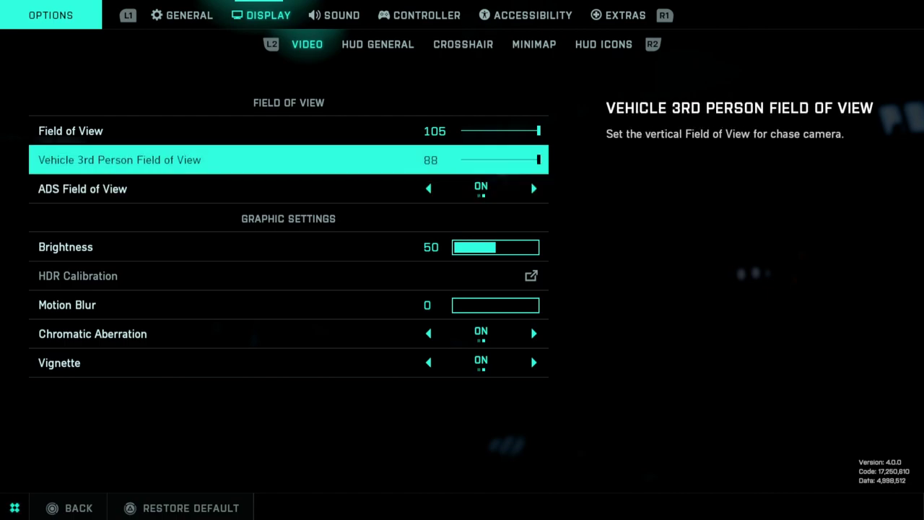
pyautogui.press('Up')
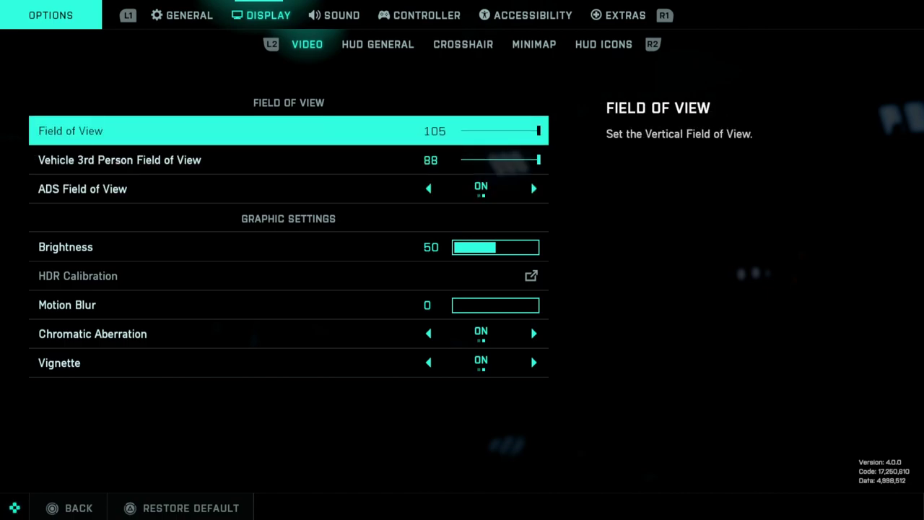
pyautogui.press('Down')
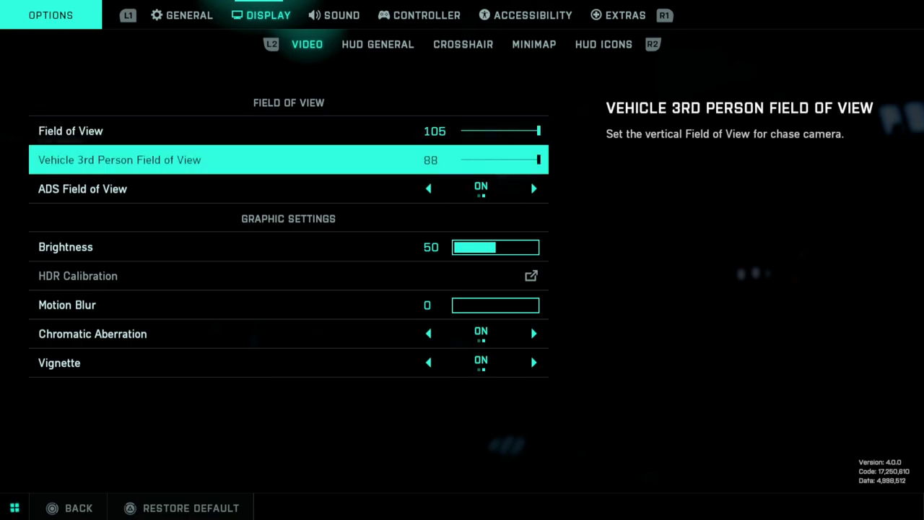
# Look over Brightness, Motion Blur and ADS Field of View, ending back on Field of View.
pyautogui.press('Down')
pyautogui.press('Down')
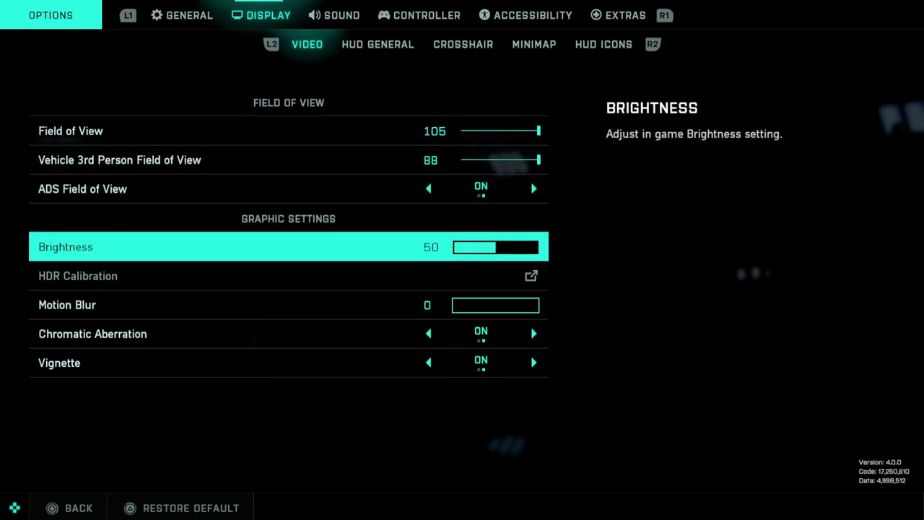
pyautogui.press('Up')
pyautogui.press('Up')
pyautogui.press('Up')
pyautogui.press('Down')
pyautogui.press('Down')
pyautogui.press('Down')
pyautogui.press('Down')
pyautogui.press('Down')
pyautogui.press('Up')
pyautogui.press('Up')
pyautogui.press('Up')
pyautogui.press('Up')
pyautogui.press('Up')
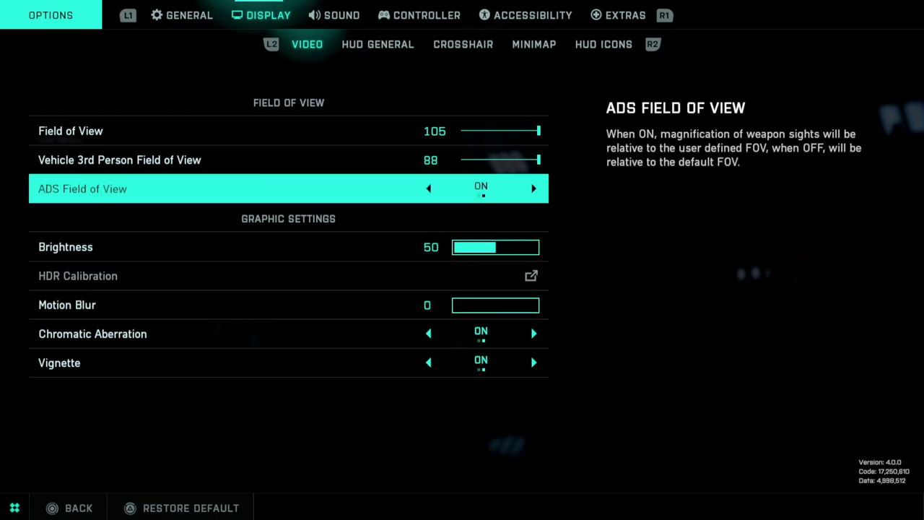
pyautogui.press('Down')
pyautogui.press('Down')
pyautogui.press('Up')
pyautogui.press('Up')
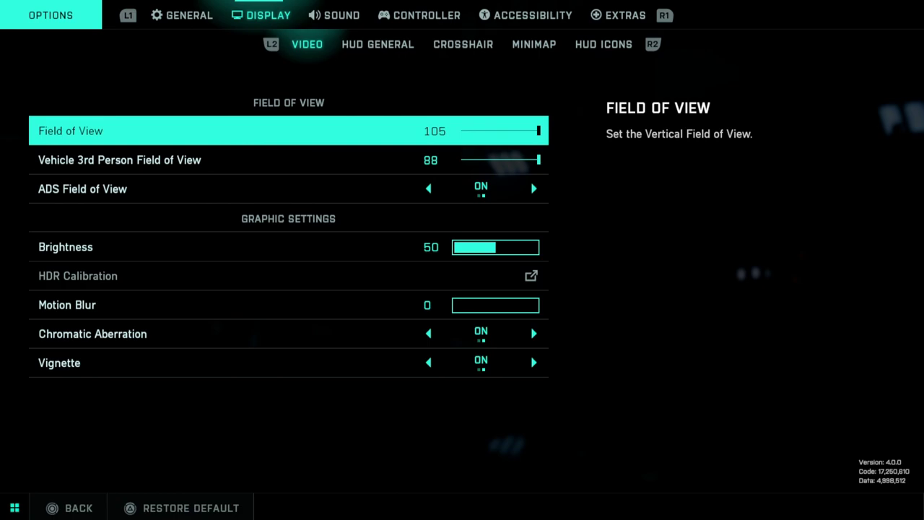
pyautogui.press('Down')
pyautogui.press('Down')
pyautogui.press('Up')
pyautogui.press('Up')
pyautogui.press('Escape')
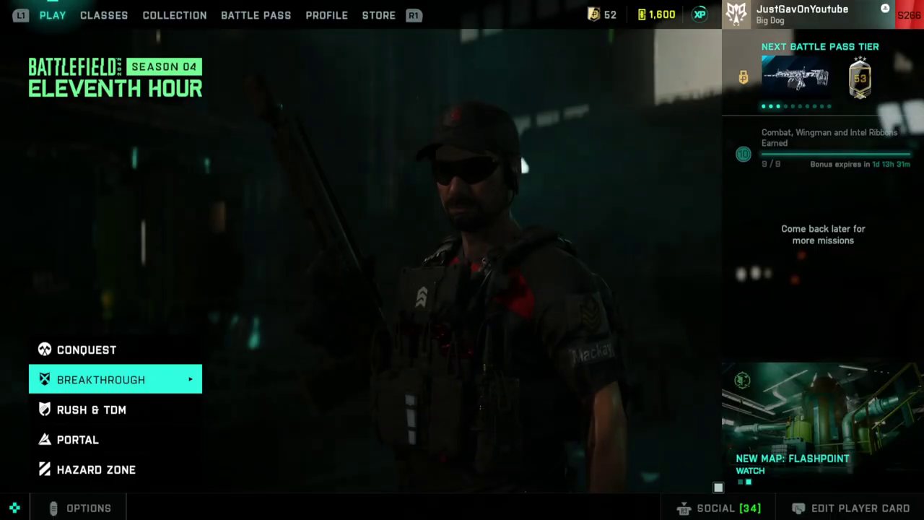